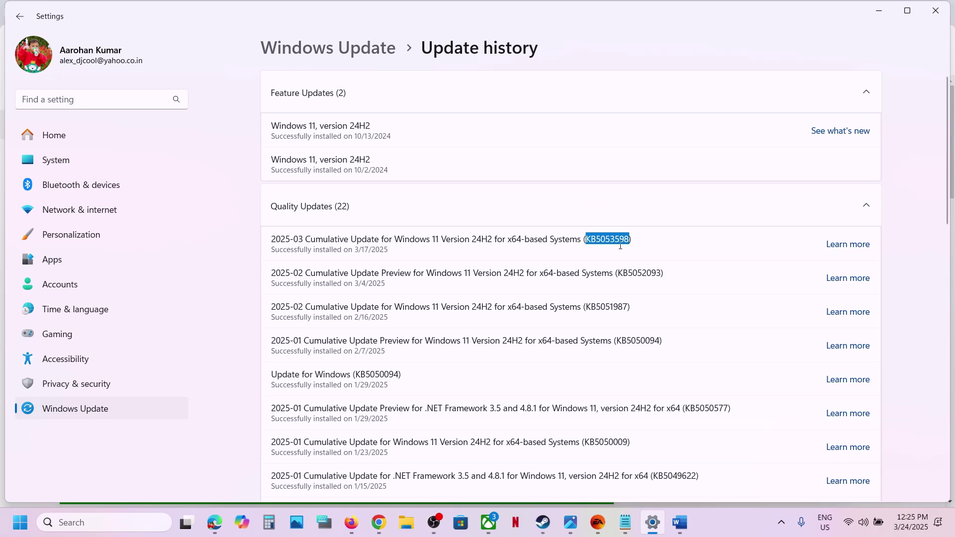
- Highlight the error codes in the Word notes title, then return to Settings update history
left_click(681, 527)
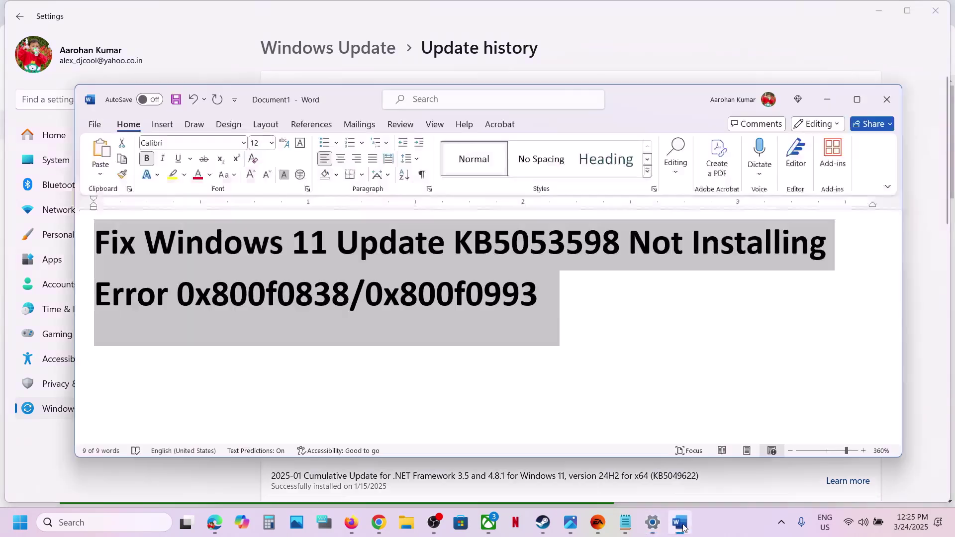
left_click(190, 299)
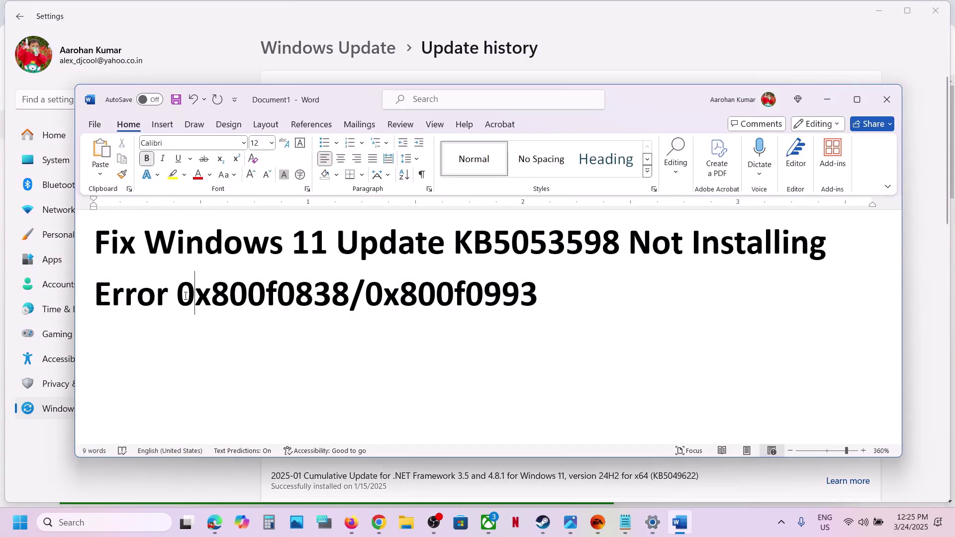
left_click_drag(178, 298, 428, 292)
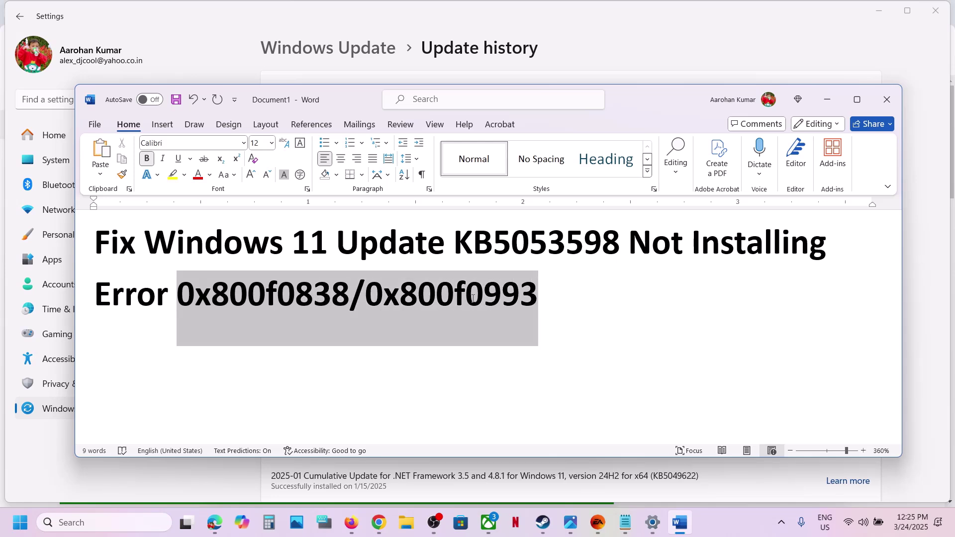
left_click(630, 49)
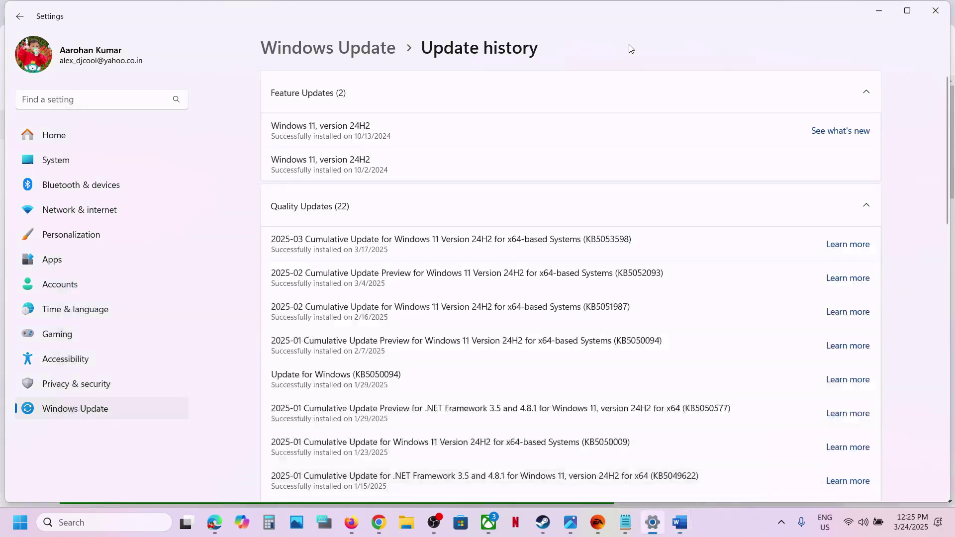
- Pause updates for 1 week, resume them, and select KB5053598 in the update title
left_click(724, 516)
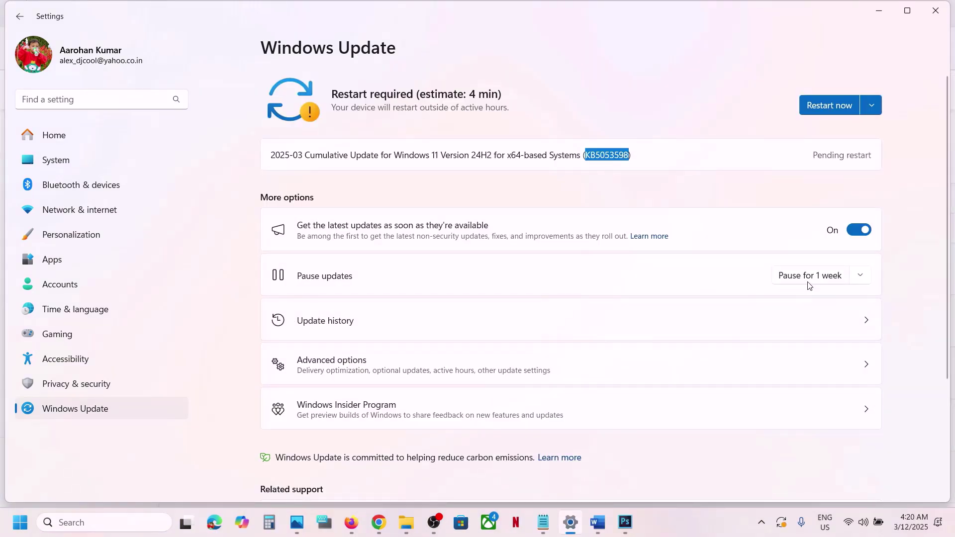
left_click(860, 279)
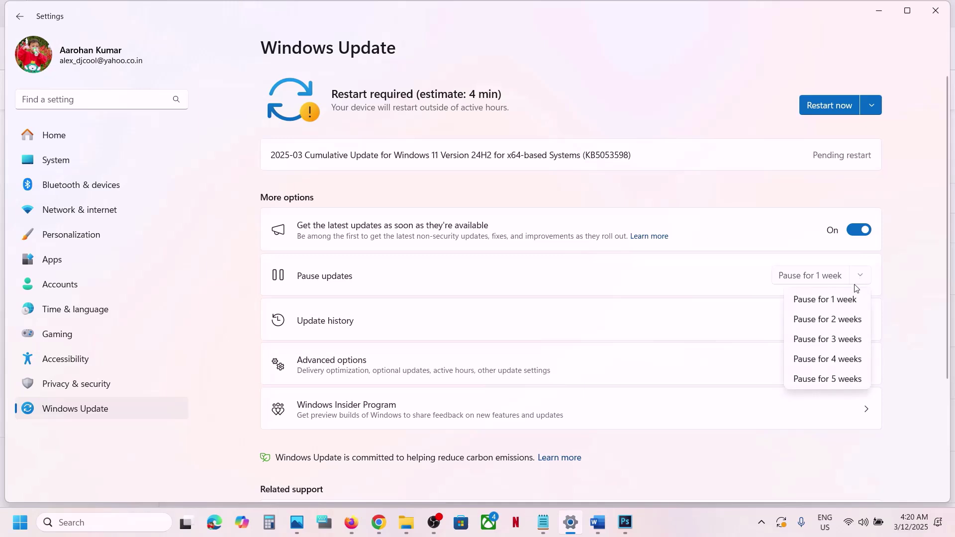
left_click(836, 308)
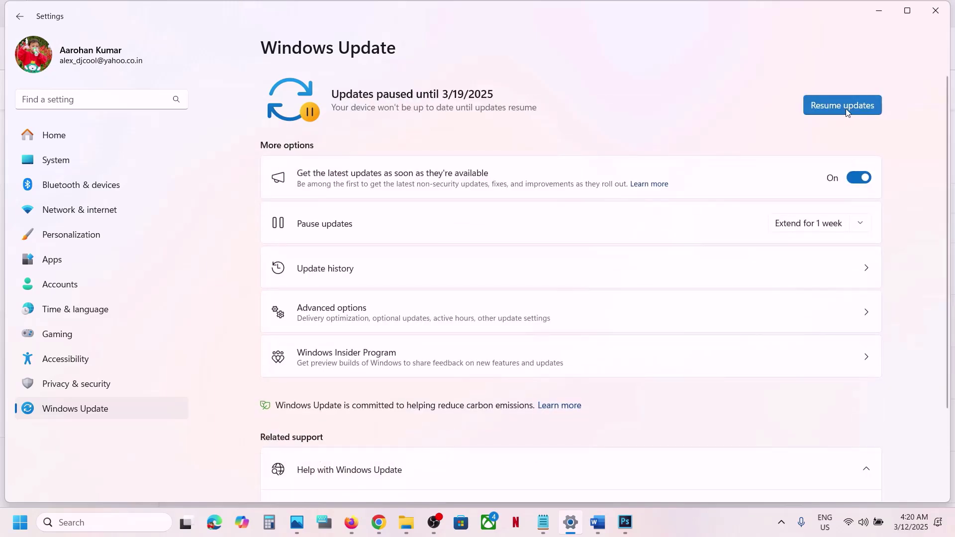
left_click(847, 112)
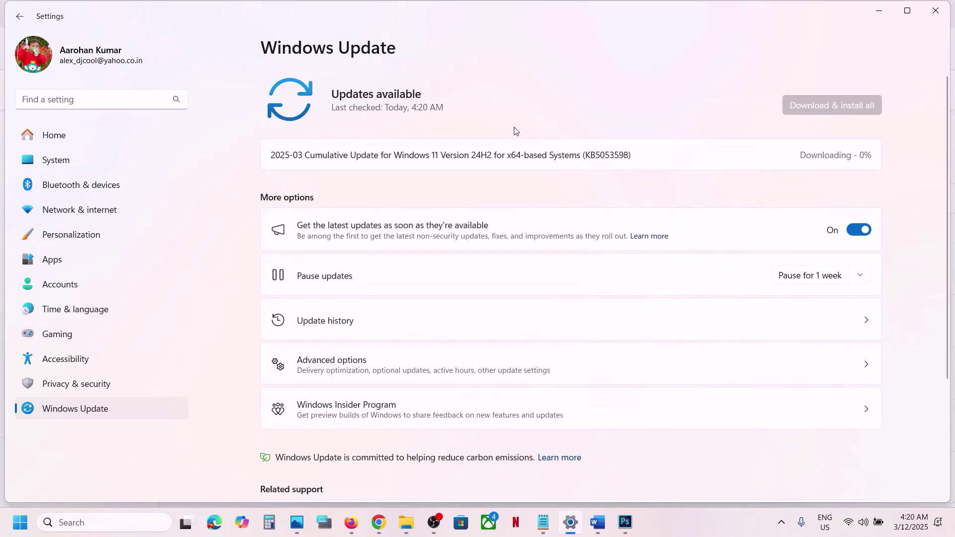
double_click(598, 155)
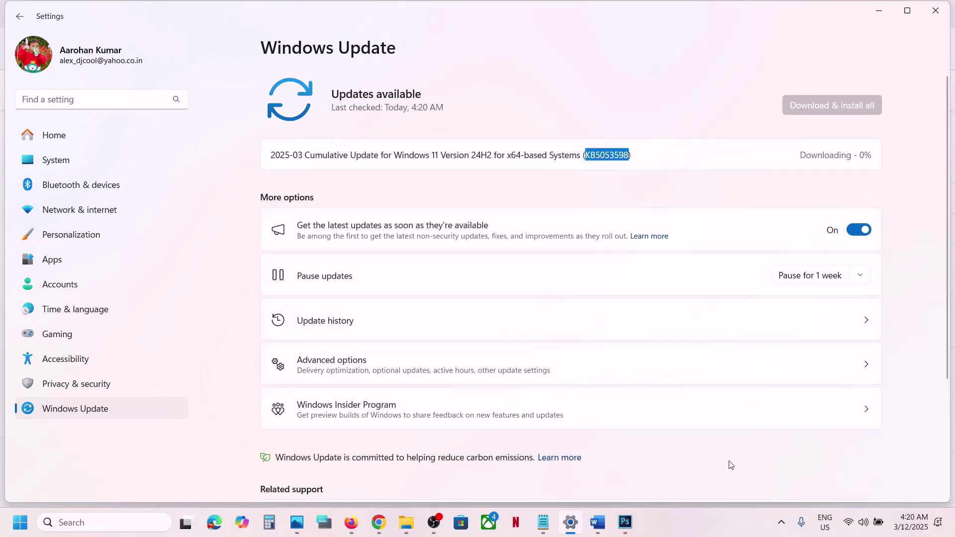
left_click(693, 527)
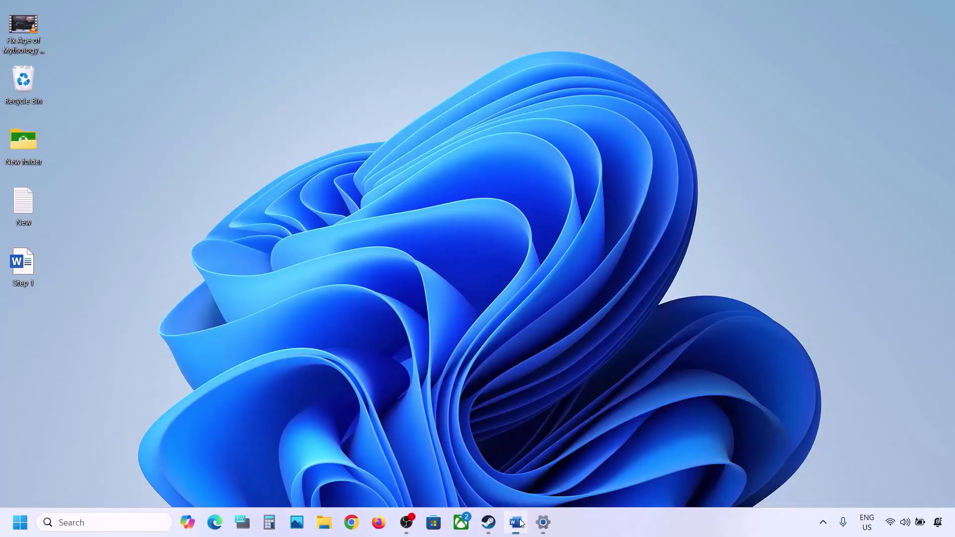
- Highlight 'Step 1, Start App Readiness Service' in Word, then search Windows for 'services'
left_click(516, 523)
left_click_drag(142, 195, 468, 200)
left_click(852, 55)
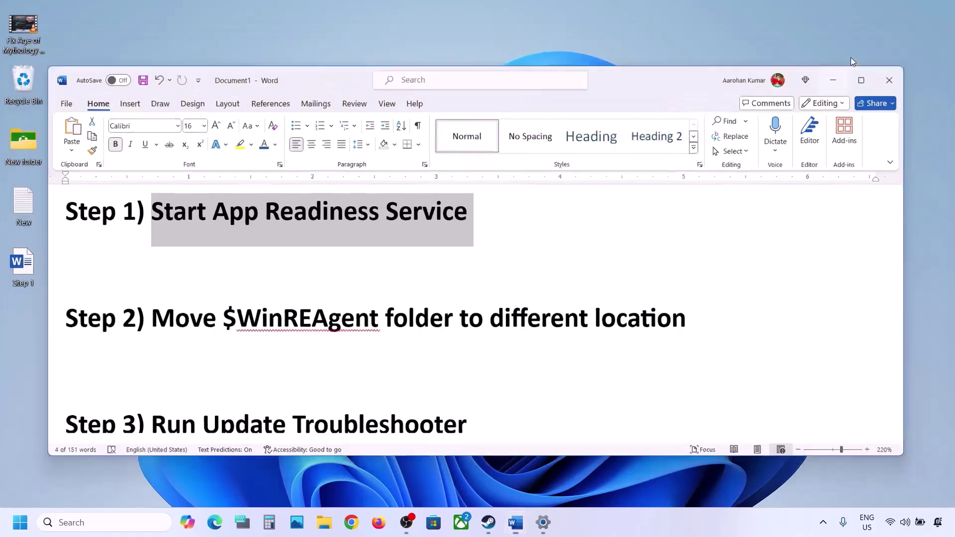
left_click(141, 522)
type("services")
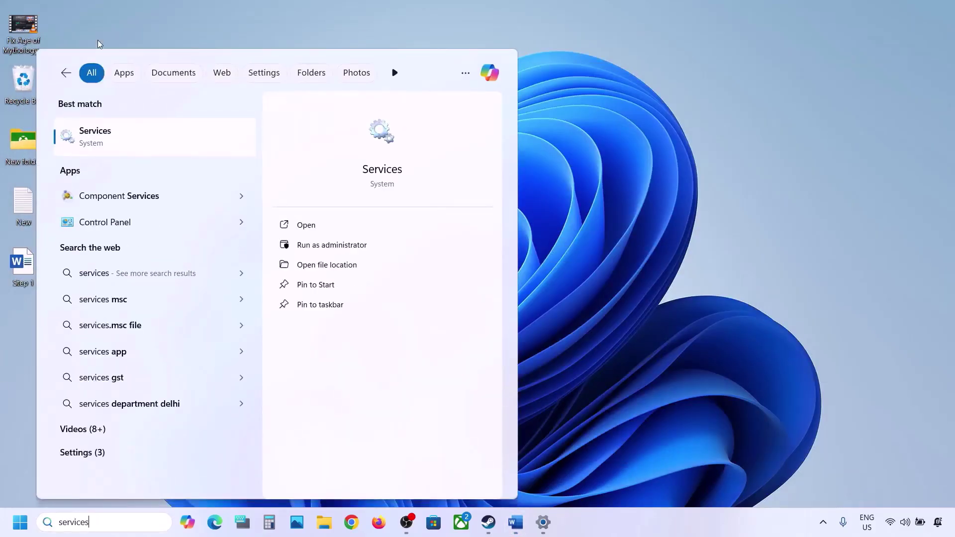
- Set the App Readiness service to Automatic startup, apply, and start it
left_click(89, 145)
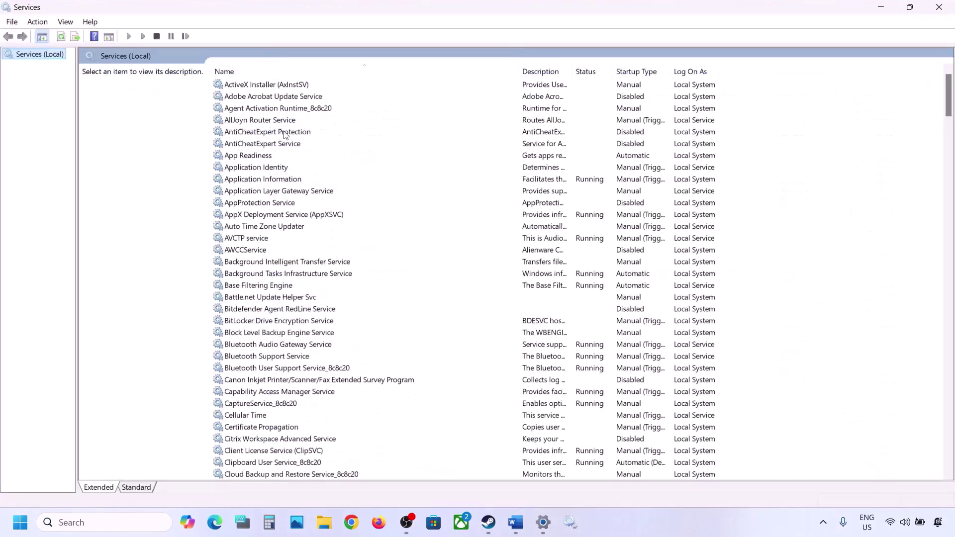
double_click(247, 155)
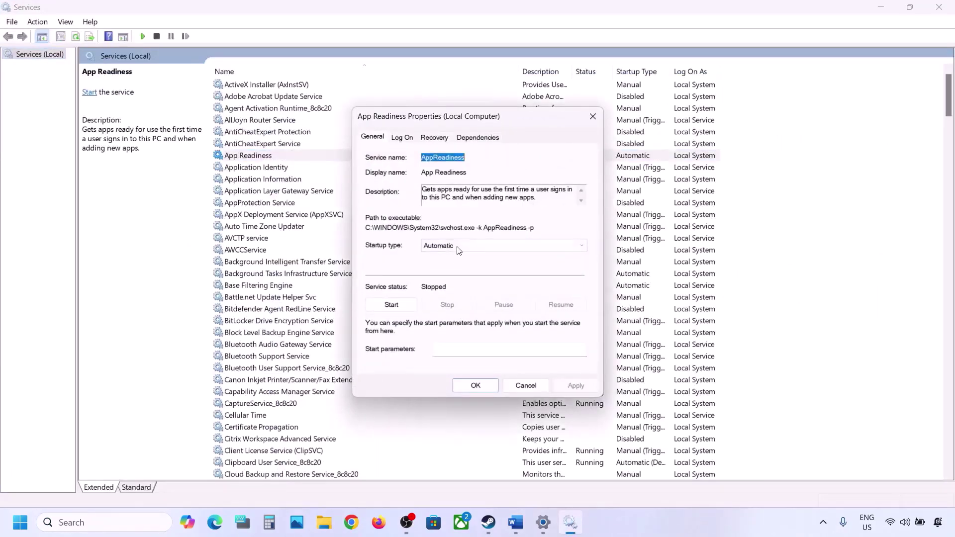
left_click(458, 249)
left_click(448, 253)
left_click(571, 388)
left_click(395, 306)
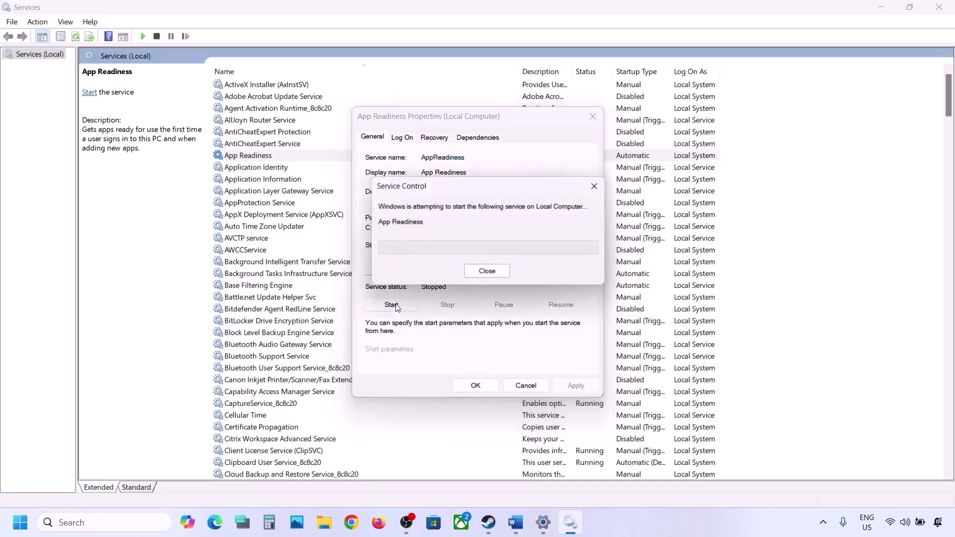
left_click(482, 389)
- Close Services, highlight $WinREAgent in Step 2 of the Word notes, and launch File Explorer
left_click(939, 7)
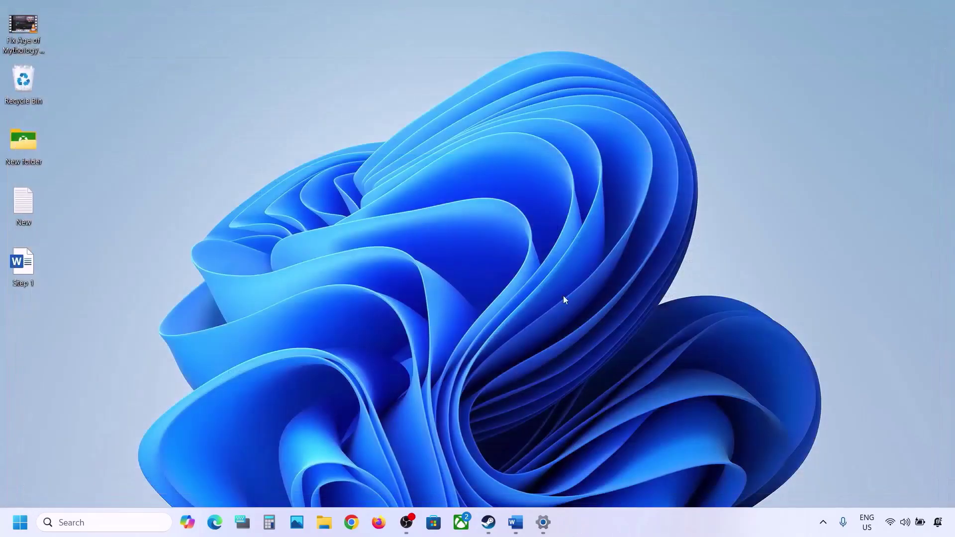
left_click(515, 521)
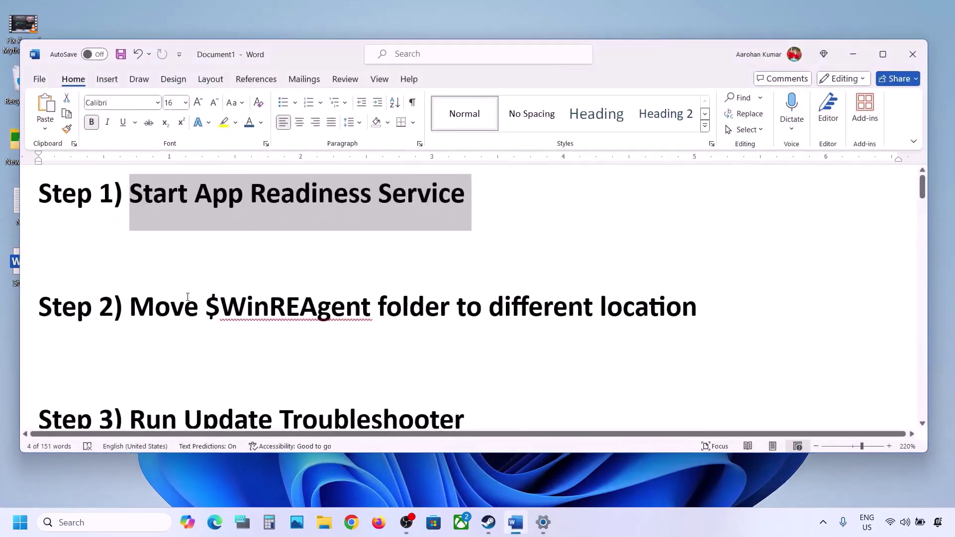
left_click_drag(213, 306, 346, 299)
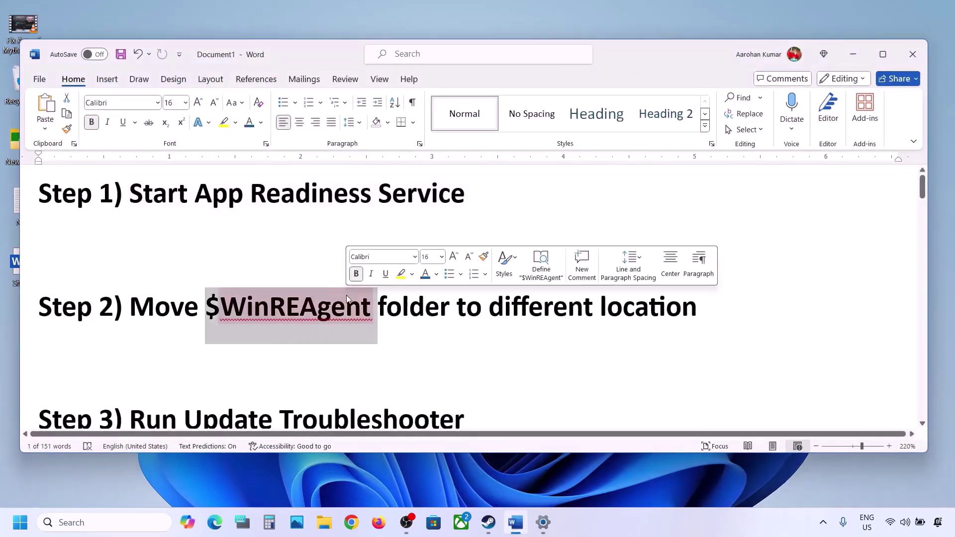
left_click(324, 522)
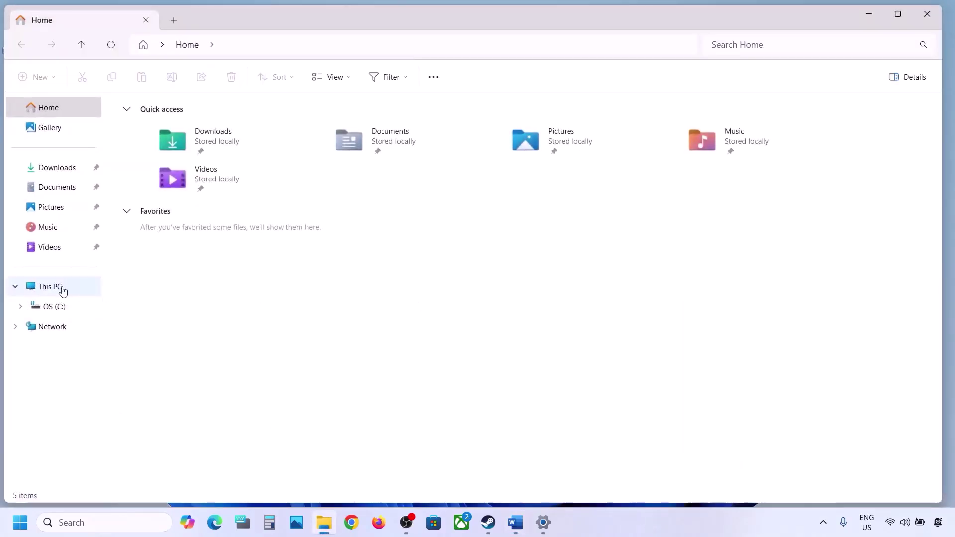
- Open OS (C:) and confirm hidden items are shown so $WinREAgent is visible
left_click(63, 291)
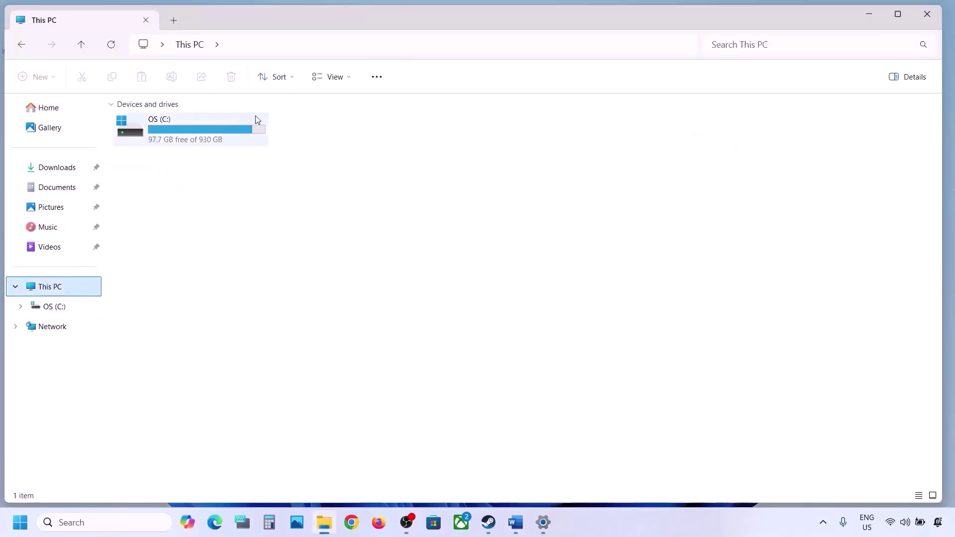
double_click(202, 130)
left_click(158, 180)
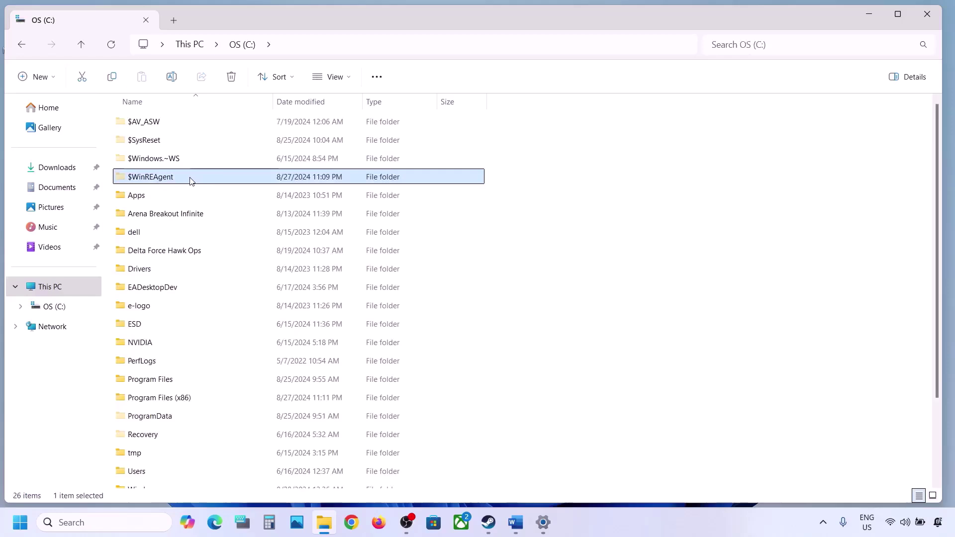
mouse_move(192, 181)
left_click(349, 79)
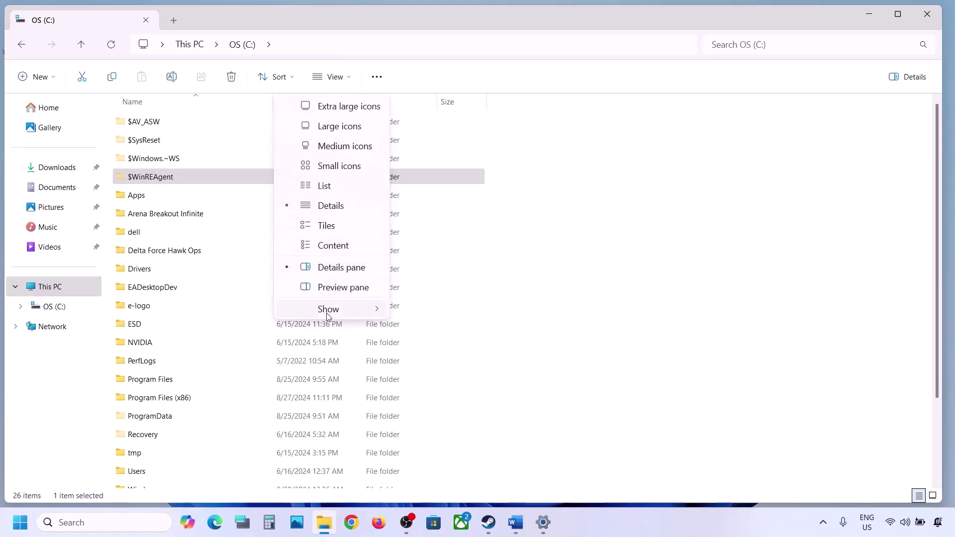
mouse_move(328, 310)
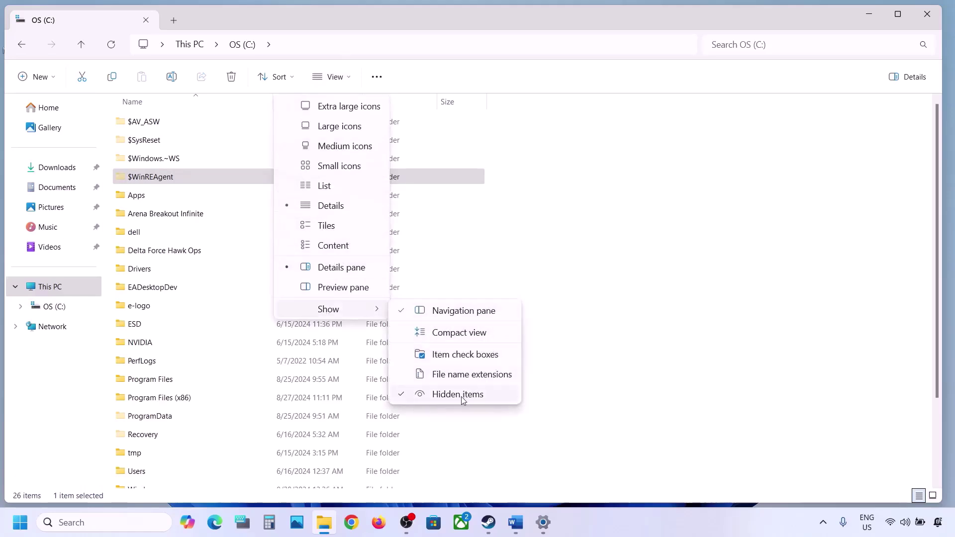
left_click(134, 178)
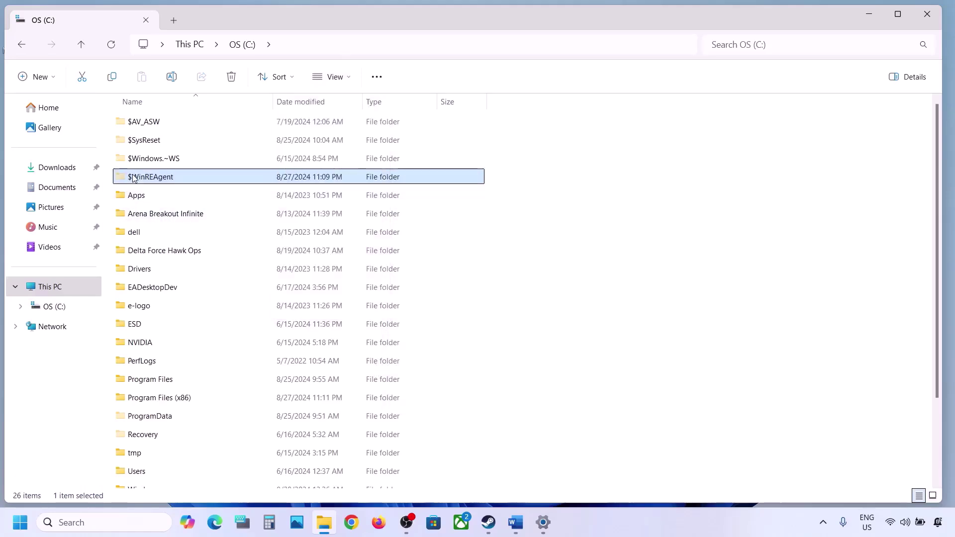
- Copy $WinREAgent onto the desktop, then remove it from OS (C:)
right_click(175, 179)
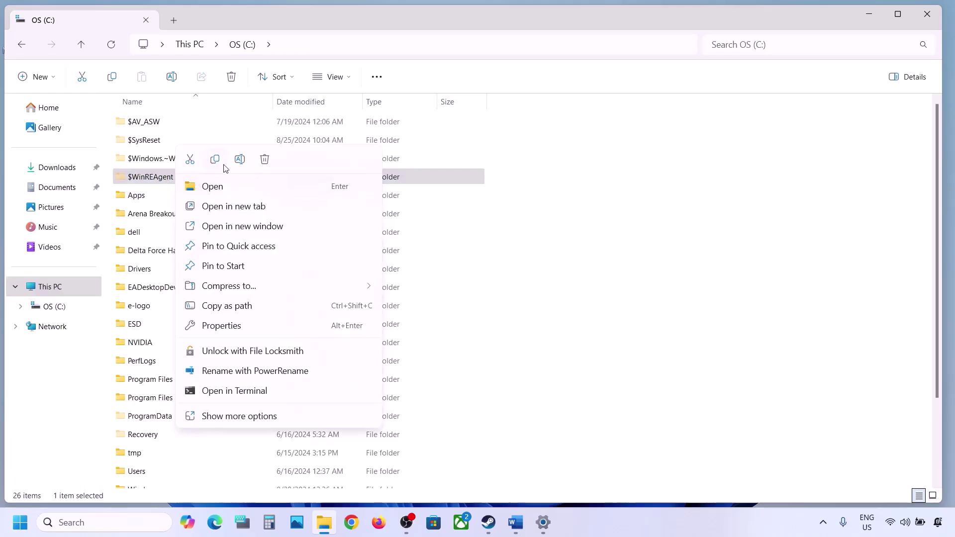
left_click(216, 164)
key("super+d")
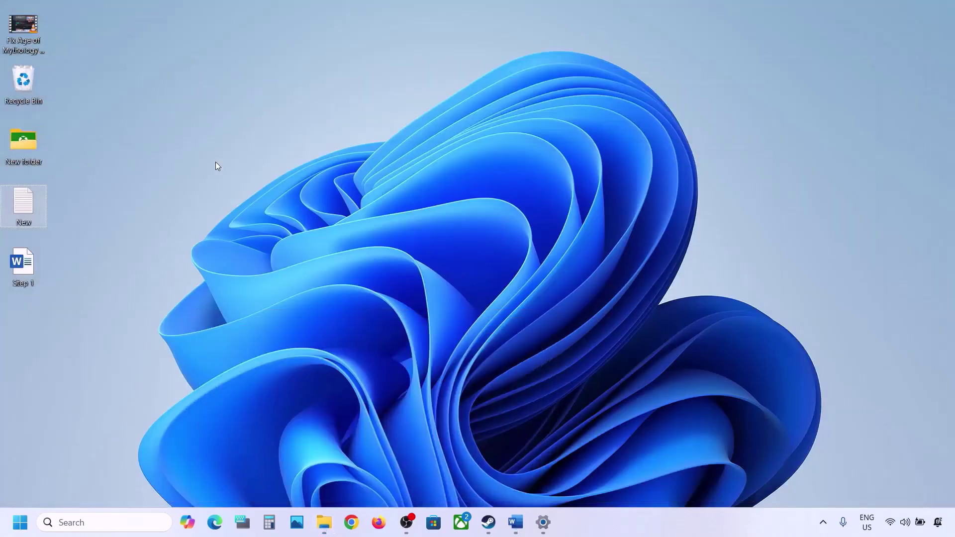
key("ctrl+v")
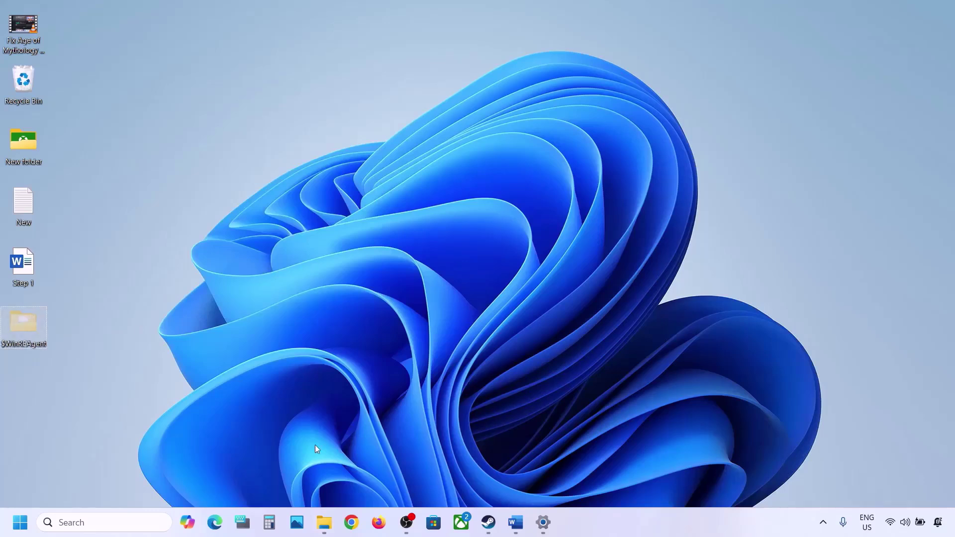
left_click(324, 527)
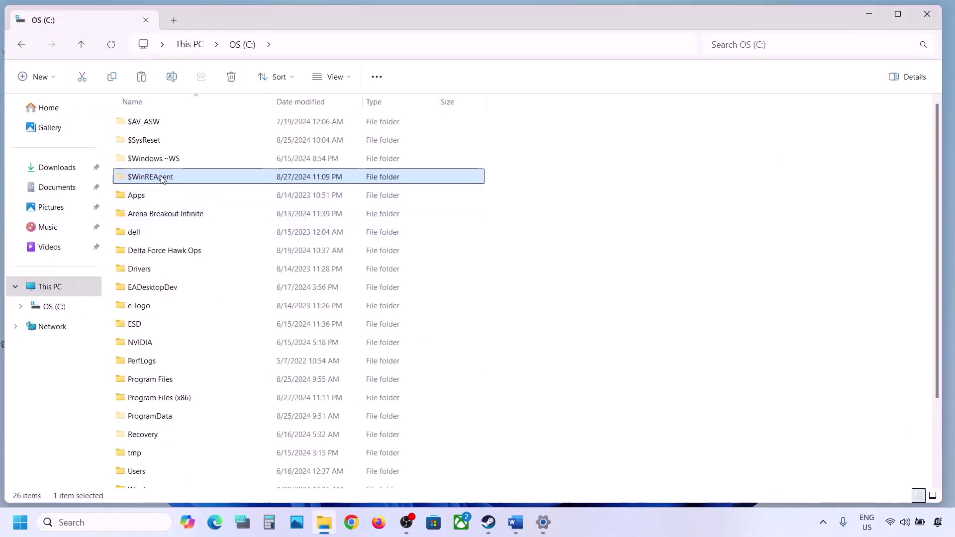
right_click(162, 179)
left_click(274, 160)
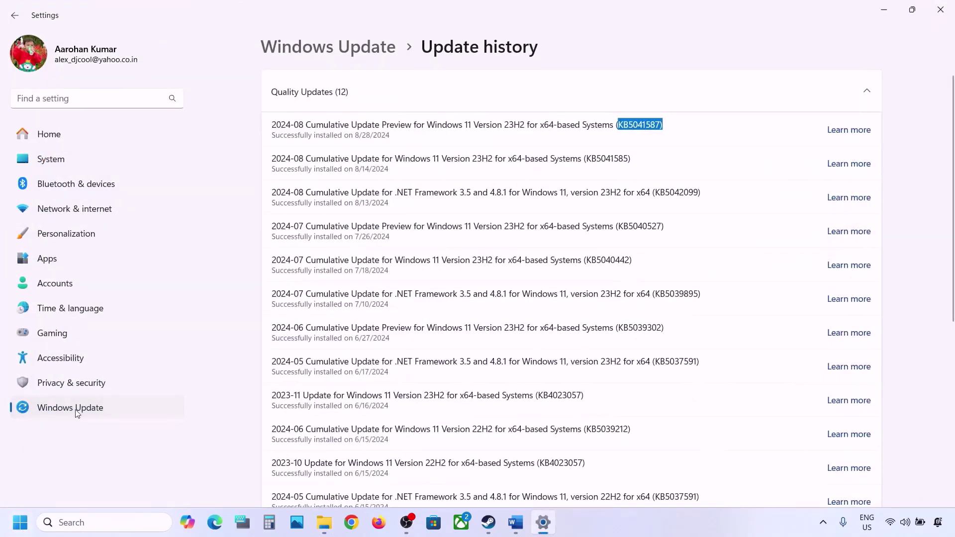
- Start a new check for updates on the Windows Update page, then minimize Settings
left_click(77, 413)
left_click(835, 107)
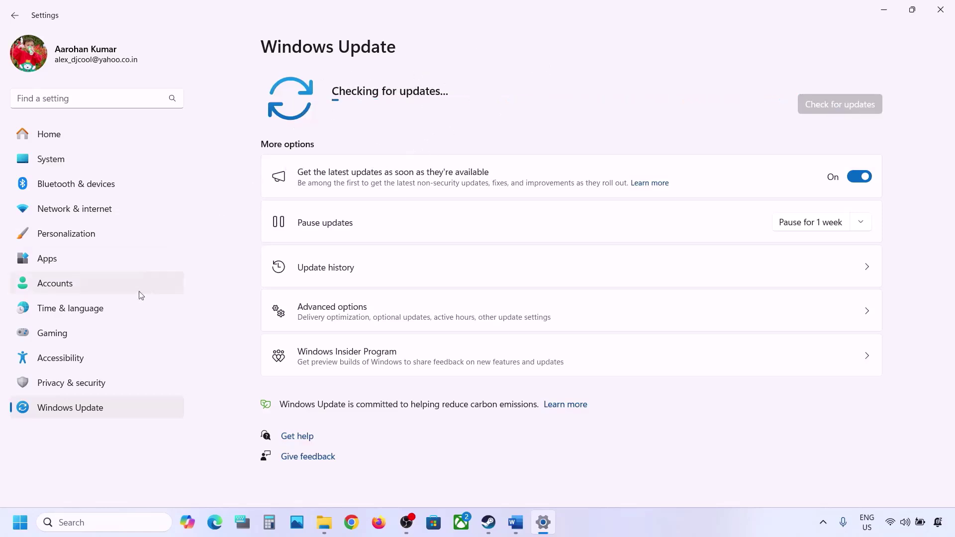
left_click(19, 522)
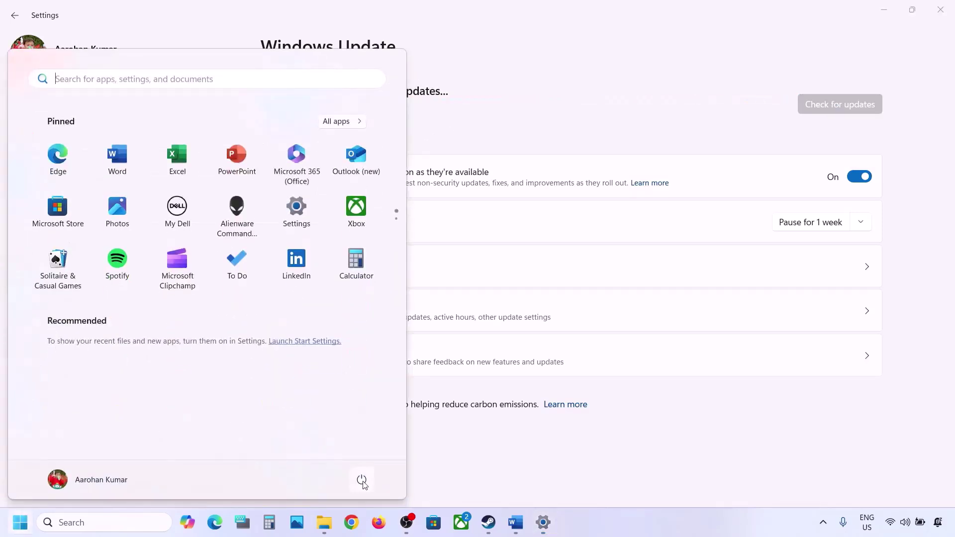
left_click(362, 481)
key("Escape")
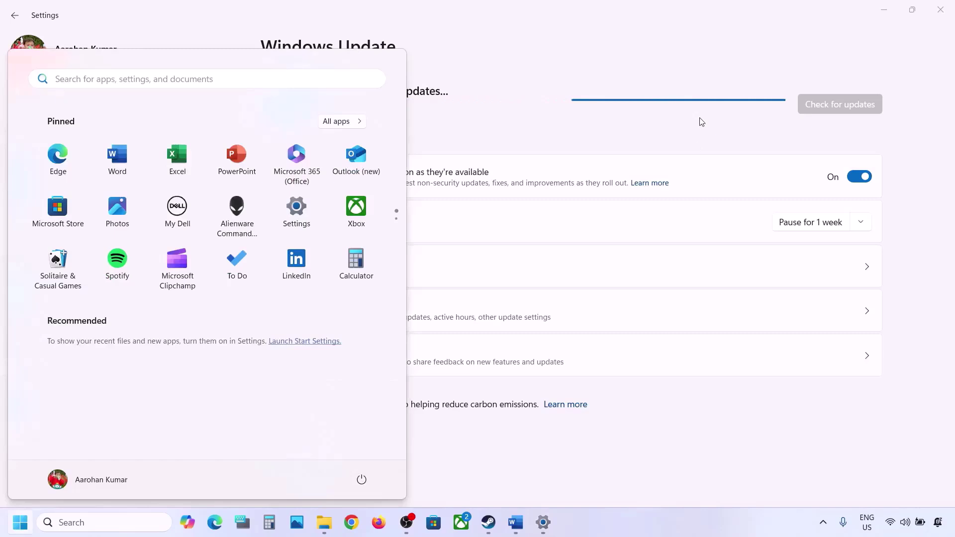
left_click(891, 7)
left_click(891, 8)
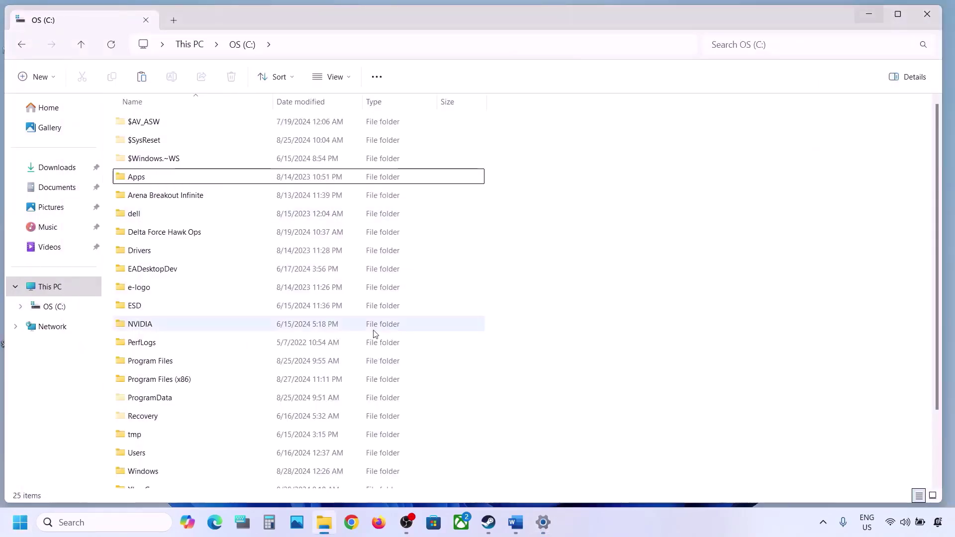
- Cut $WinREAgent from the desktop, paste it back into OS (C:), and close File Explorer
key("super+d")
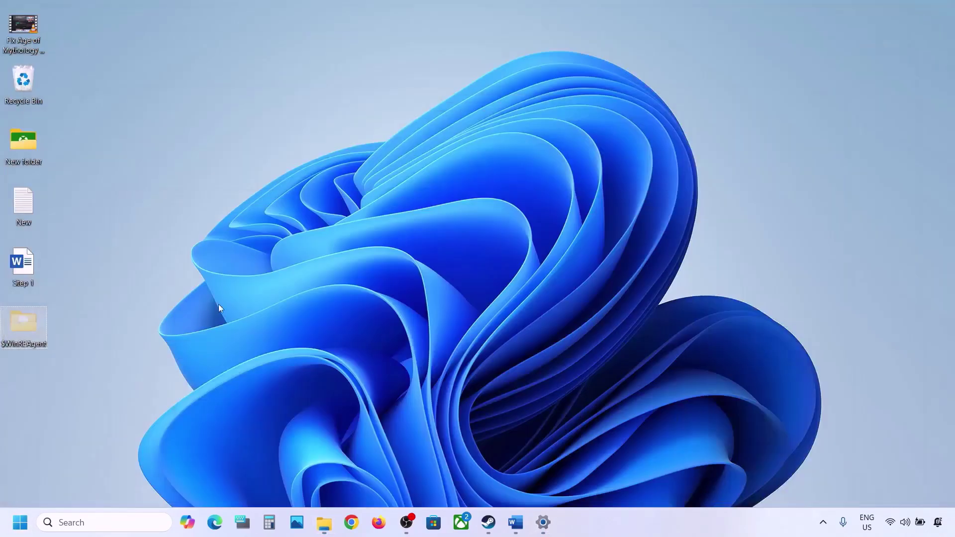
right_click(31, 327)
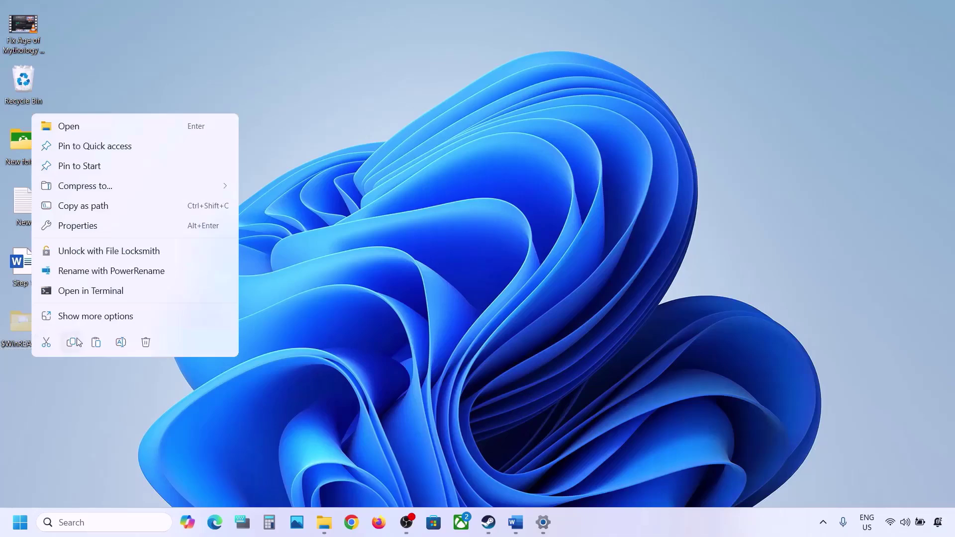
left_click(53, 345)
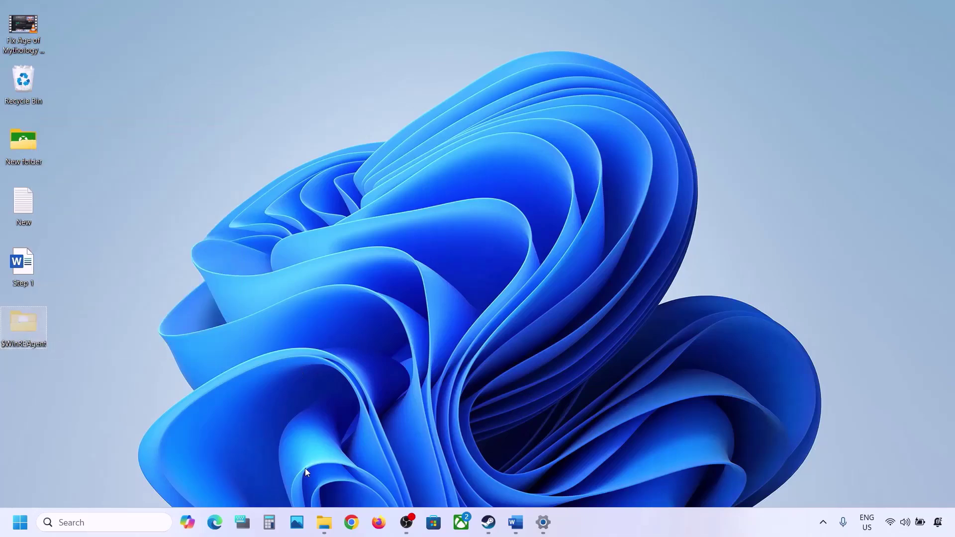
left_click(325, 522)
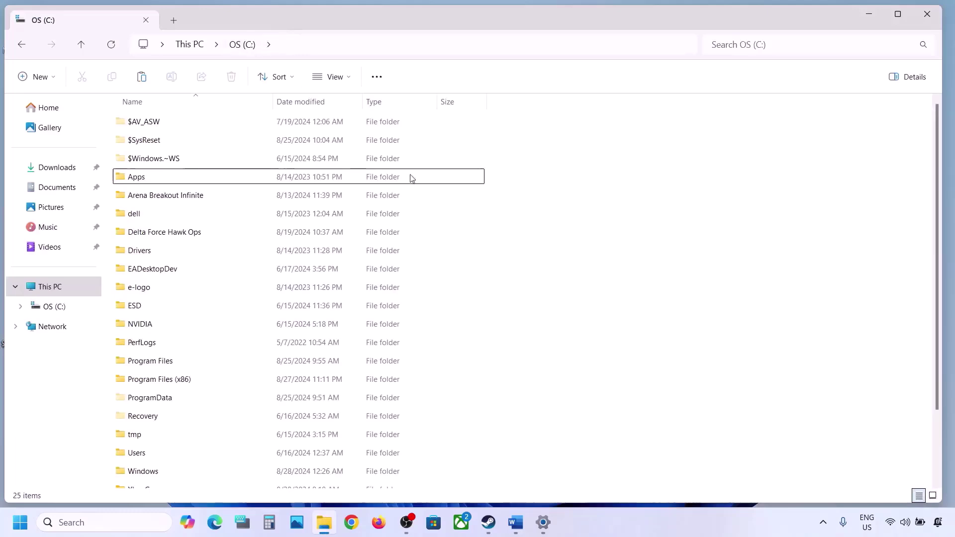
key("ctrl+v")
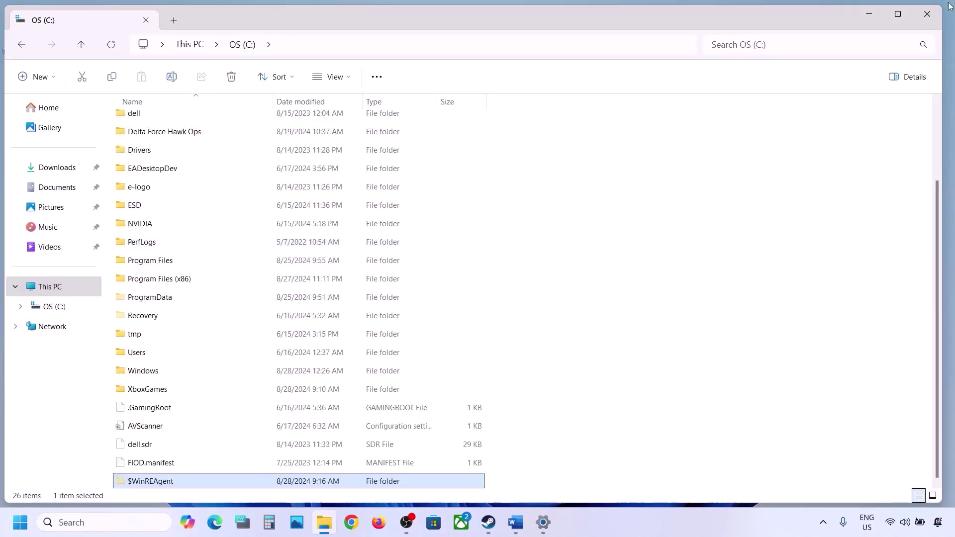
left_click(927, 14)
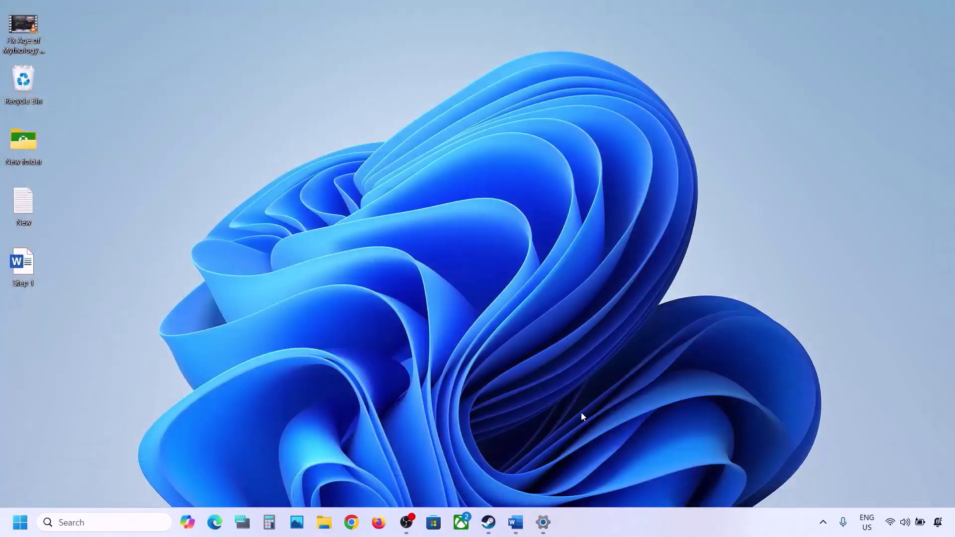
- Highlight the Step 3) label in the Word notes and return to Settings
left_click(516, 522)
scroll(164, 302, "down", 1)
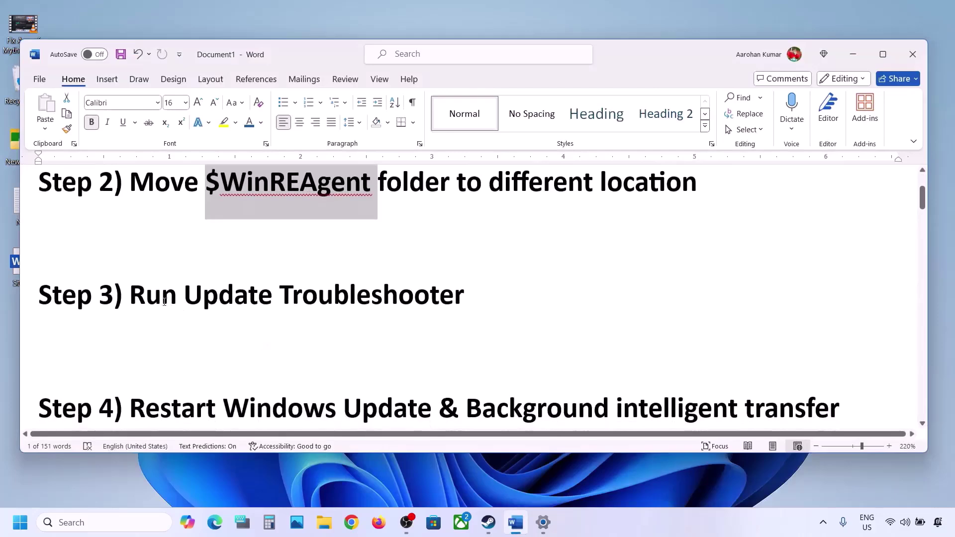
left_click_drag(139, 300, 500, 277)
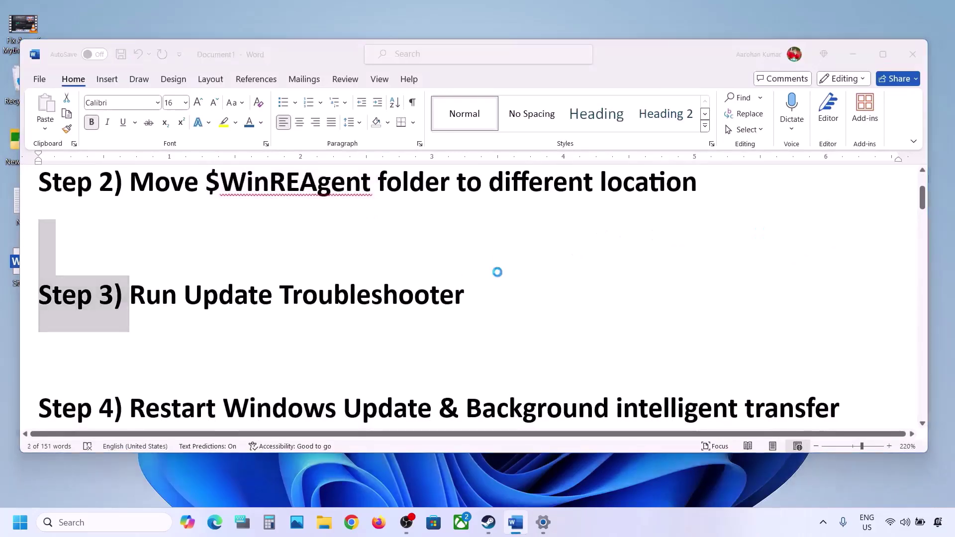
key("alt+Tab")
- Run the Windows Update troubleshooter from System > Troubleshoot > Other troubleshooters
left_click(72, 169)
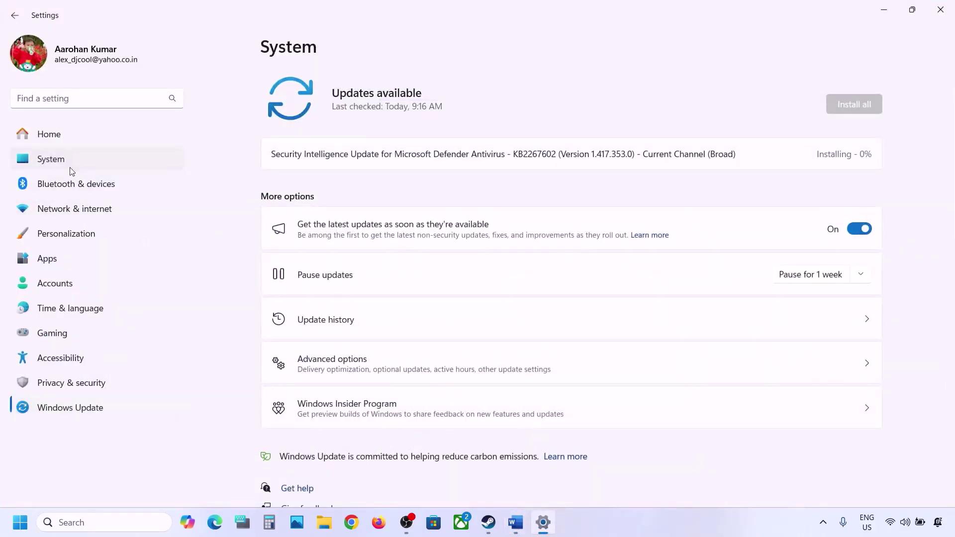
scroll(345, 329, "down", 2)
scroll(345, 330, "down", 3)
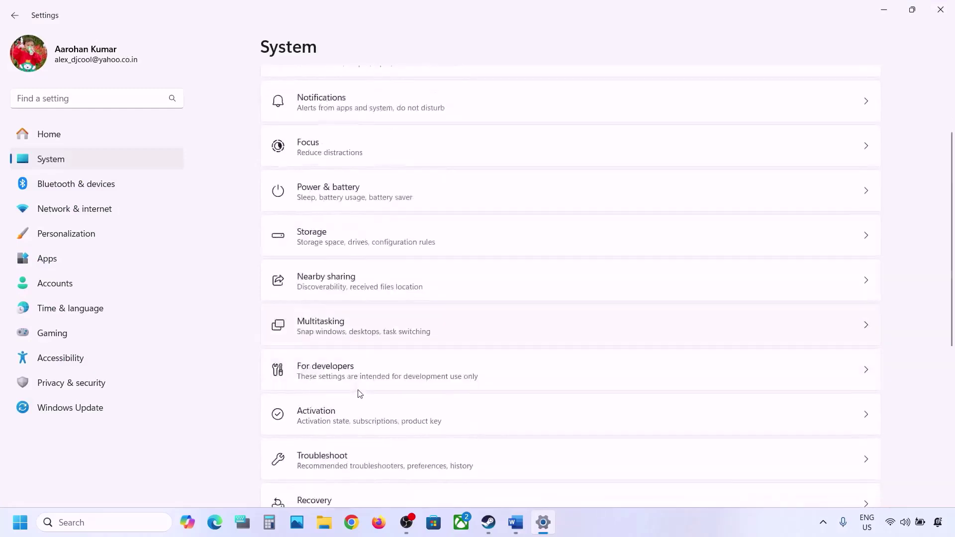
left_click(356, 343)
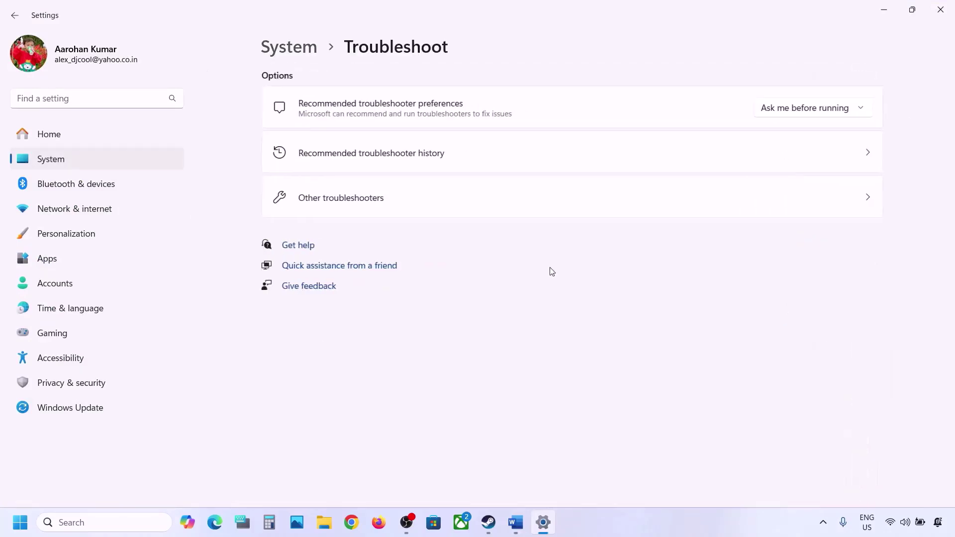
left_click(378, 204)
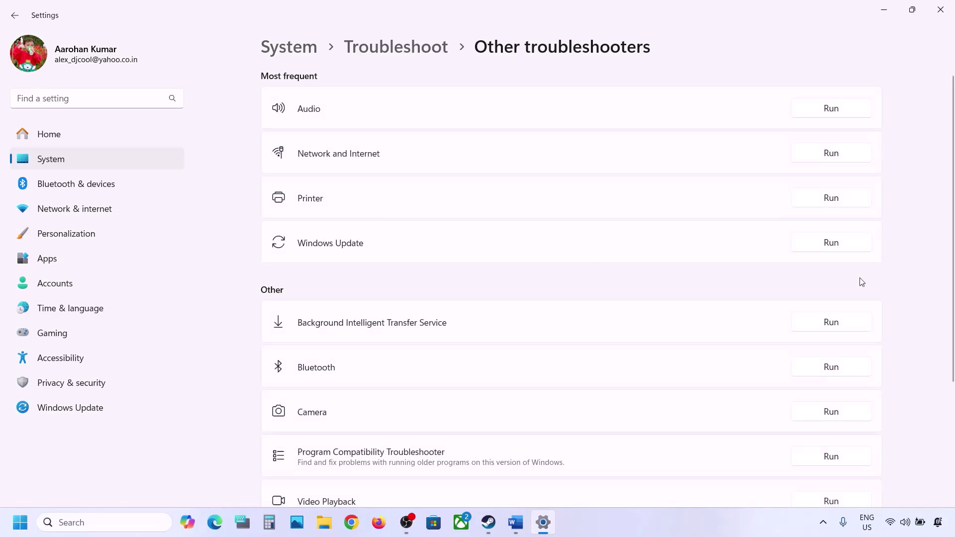
left_click(845, 249)
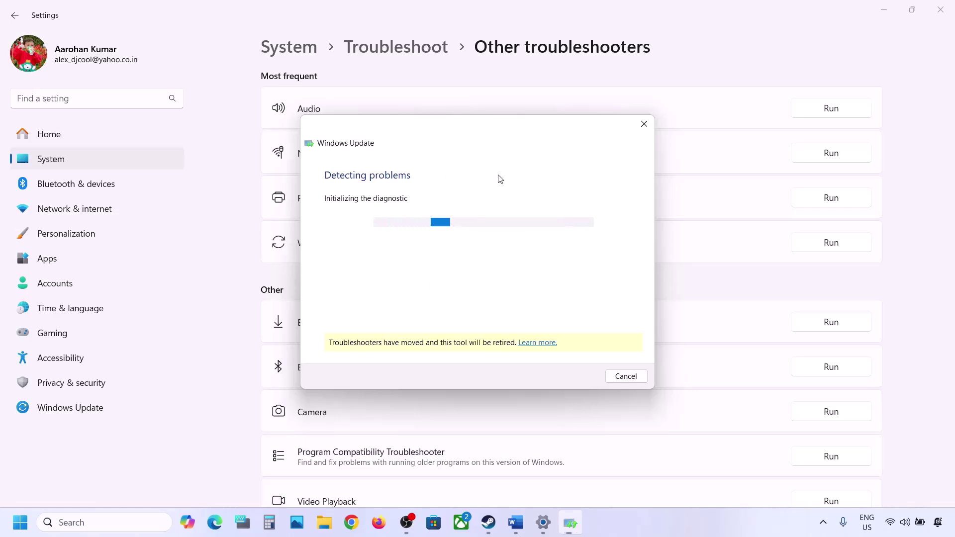
- Highlight the Step 4 instruction about restarting the update services in Word
left_click(515, 523)
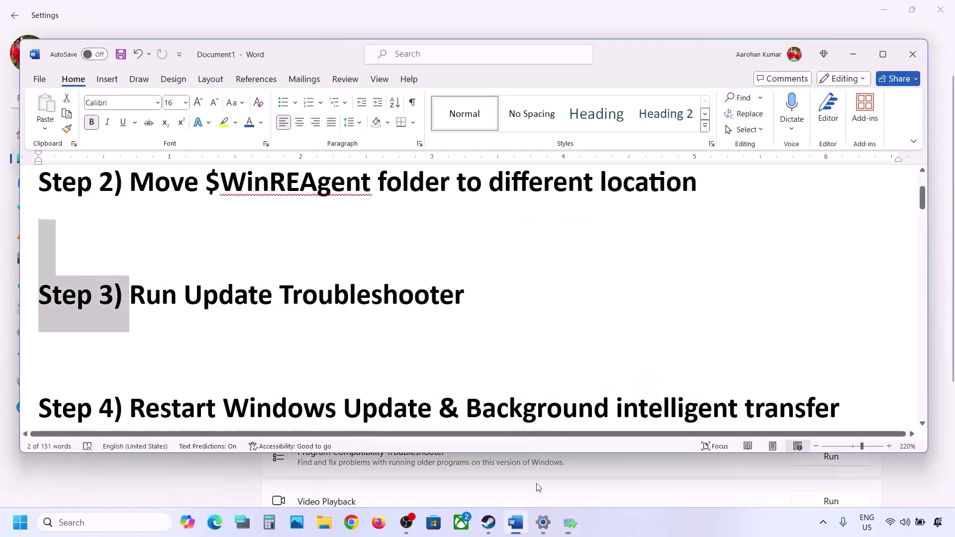
scroll(327, 328, "down", 2)
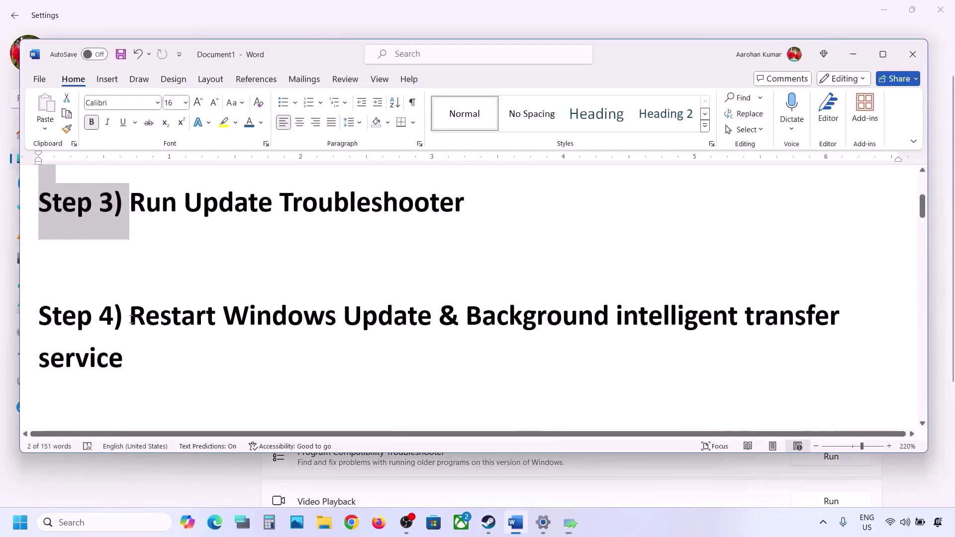
left_click_drag(131, 320, 628, 330)
key("ctrl+shift+Right")
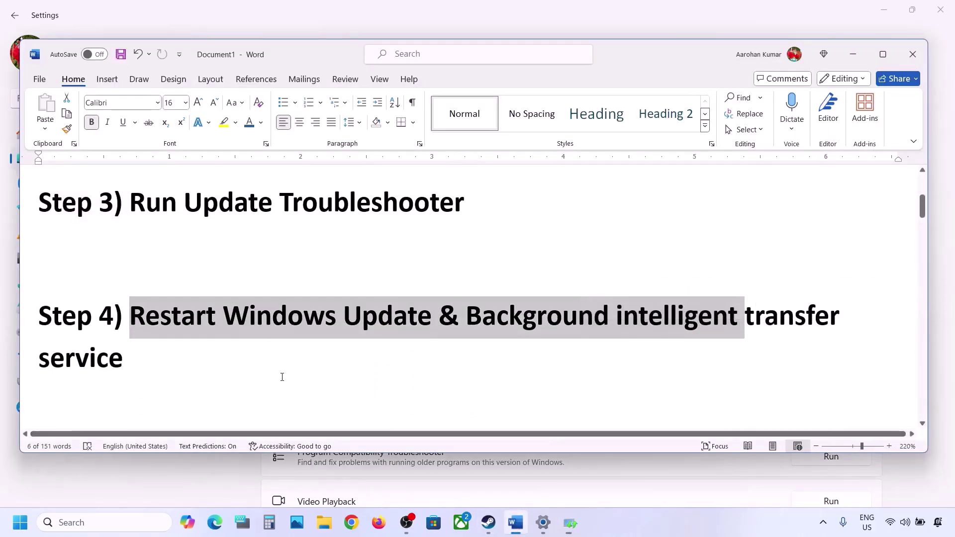
- Search for 'services', open the Services console, and select a service
left_click(110, 523)
type("services")
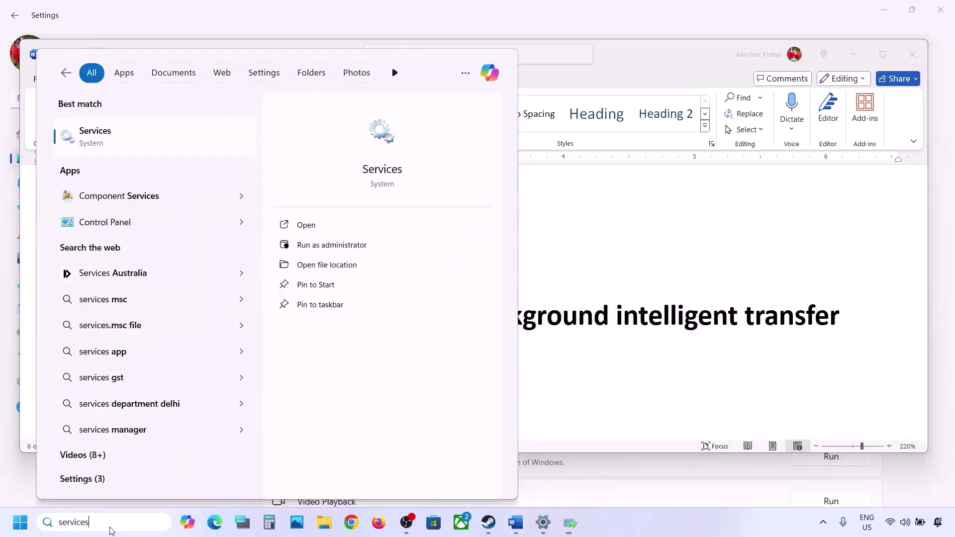
left_click(102, 133)
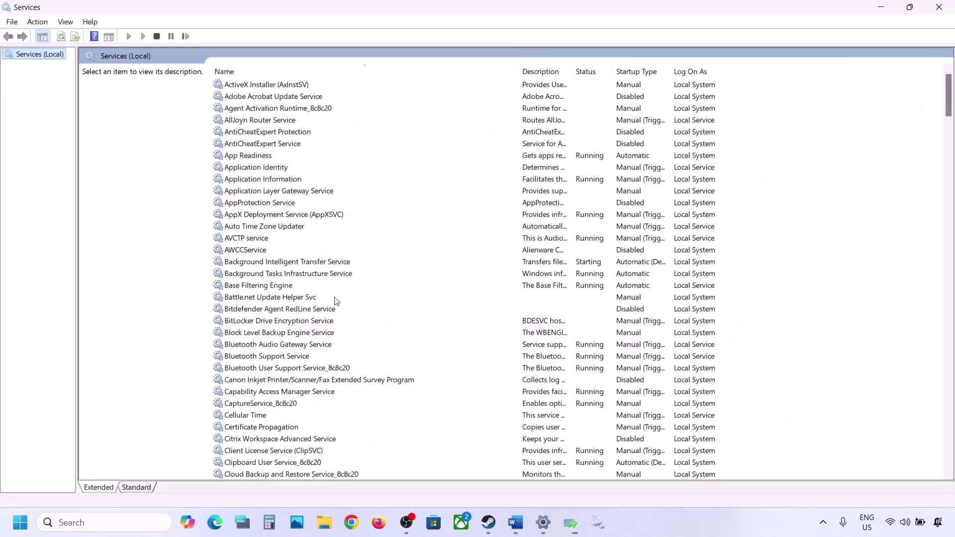
left_click(326, 335)
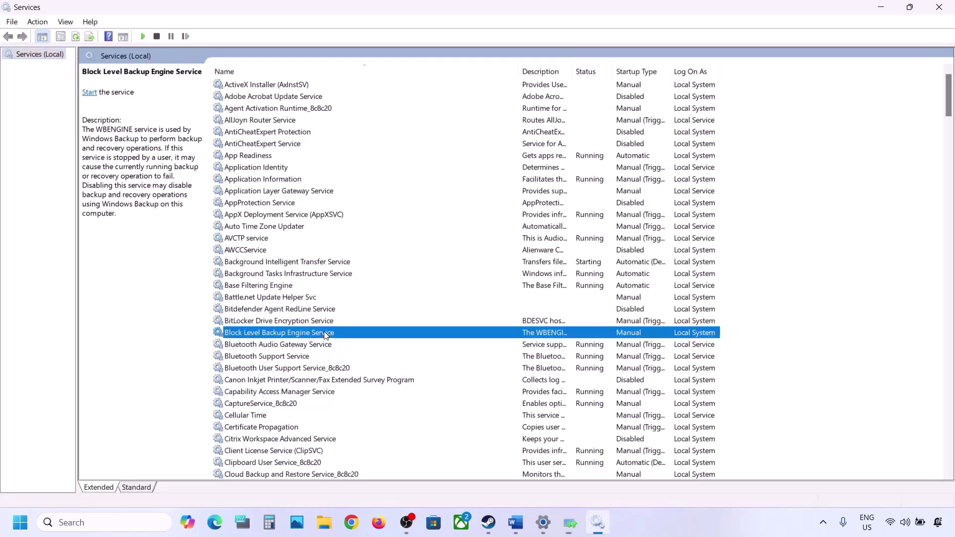
- Set the Windows Update service to Automatic, close the troubleshooter, and restart Windows Update
key("w")
scroll(326, 335, "down", 7)
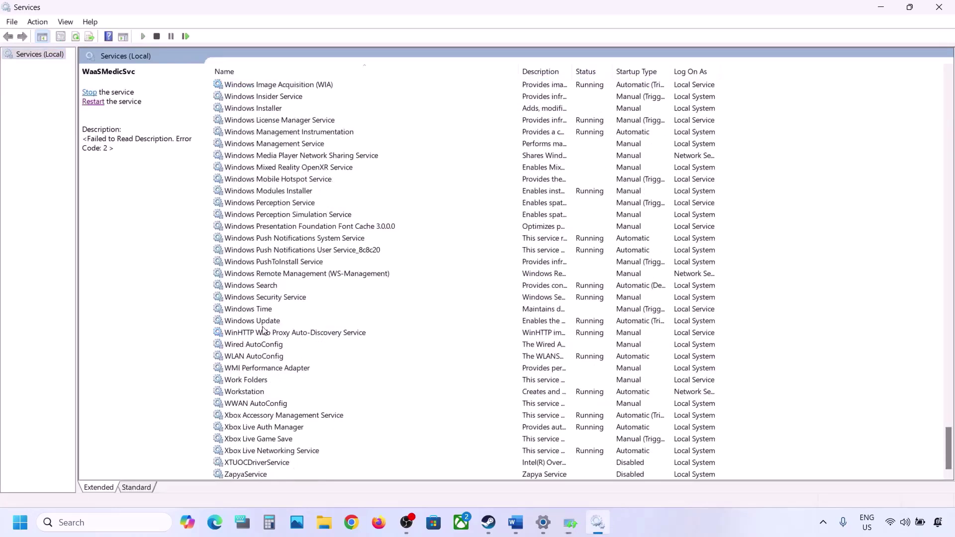
left_click(261, 323)
double_click(337, 325)
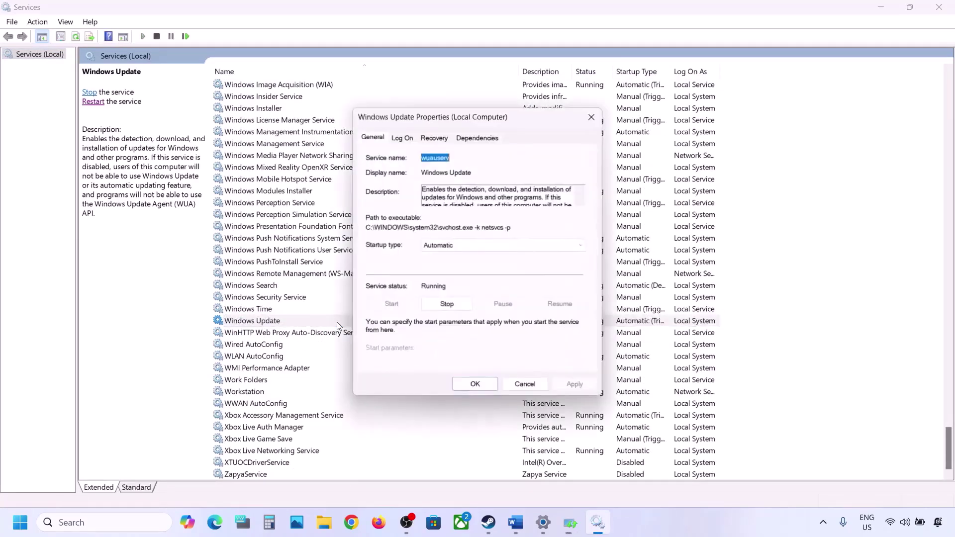
left_click(465, 246)
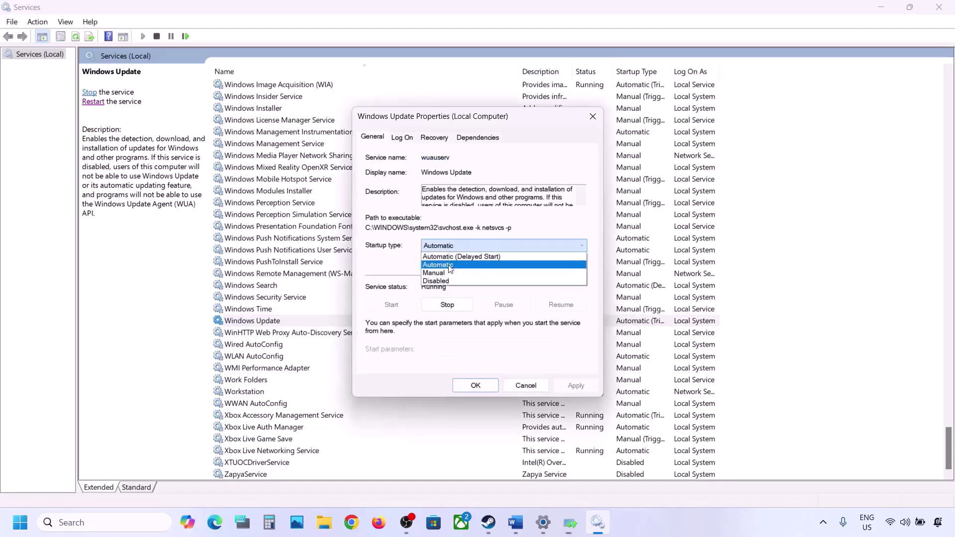
left_click(448, 265)
left_click(567, 382)
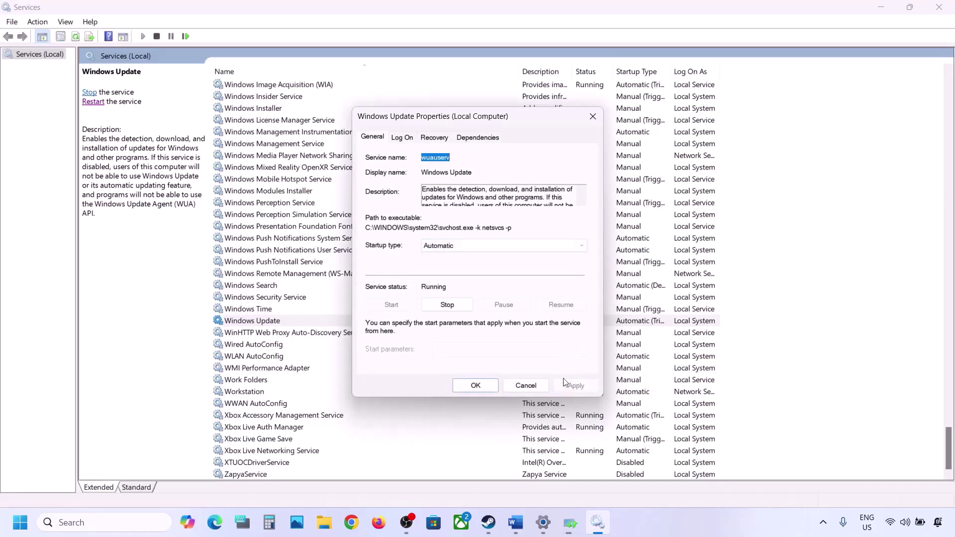
left_click(474, 386)
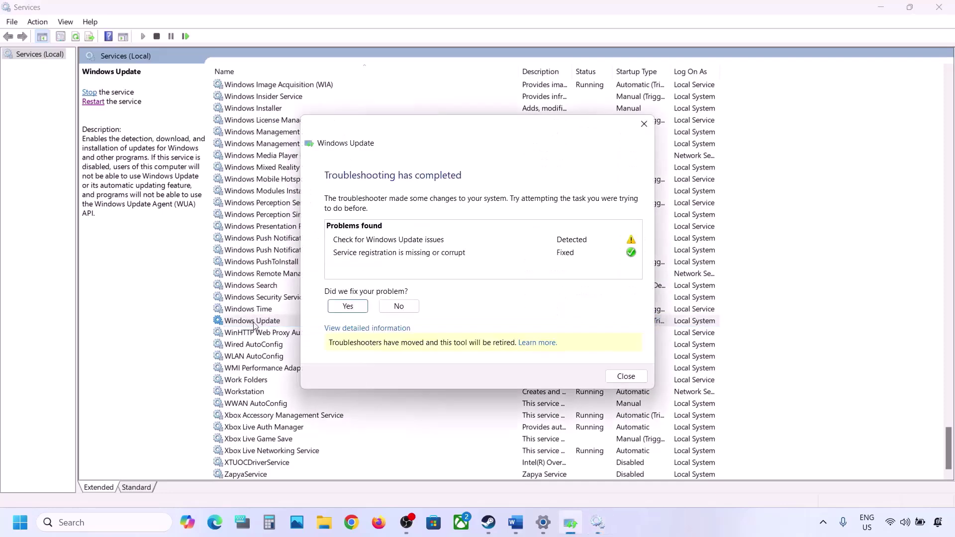
left_click(625, 376)
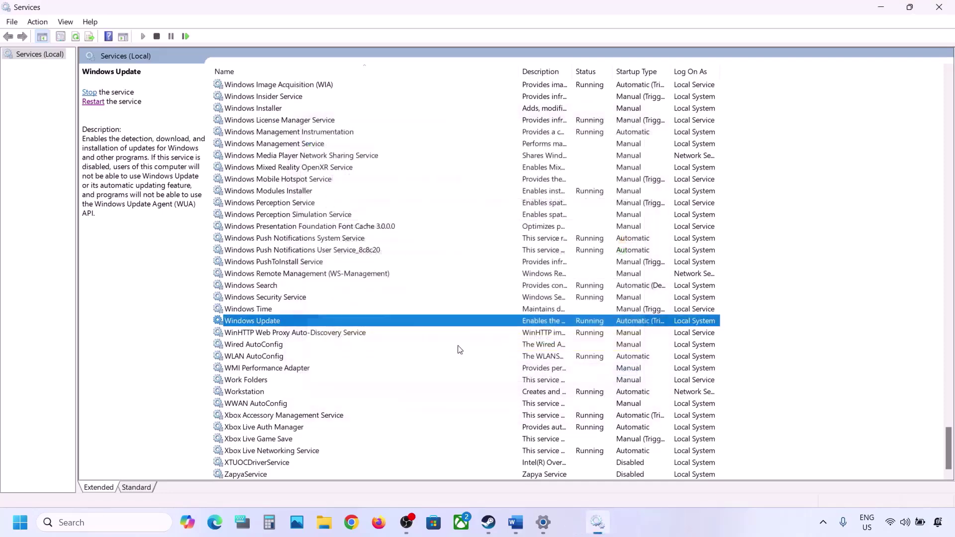
right_click(263, 321)
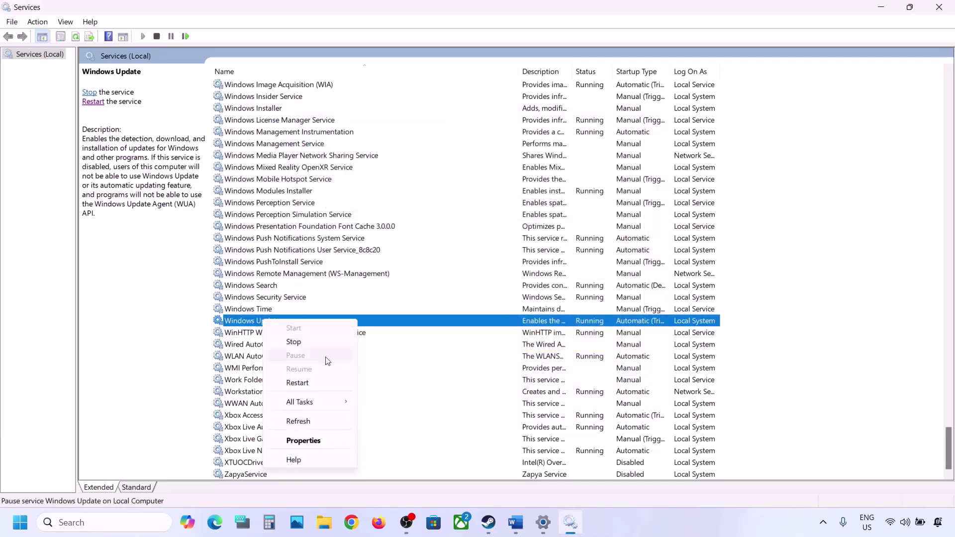
left_click(296, 383)
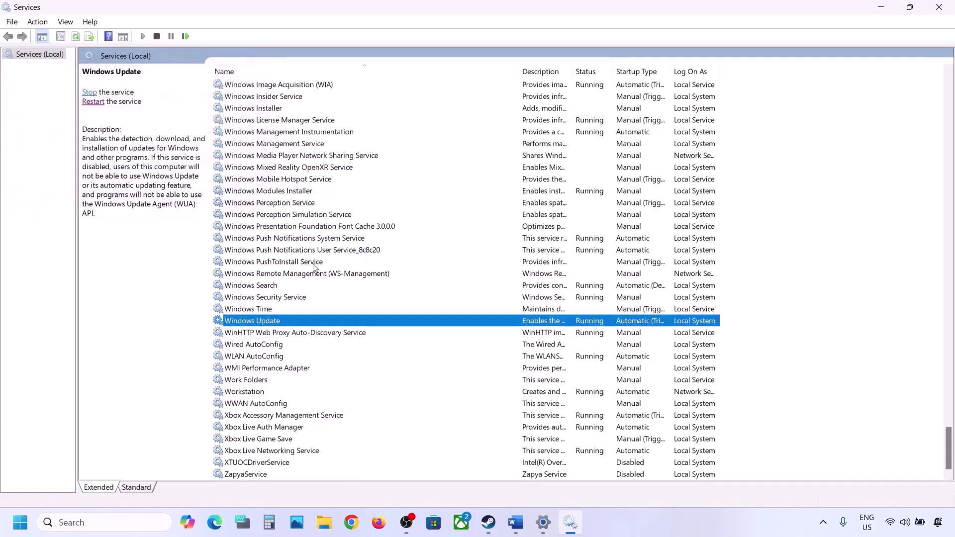
- Set Background Intelligent Transfer Service startup to Automatic and restart it
left_click(299, 264)
key("b")
scroll(301, 264, "up", 5)
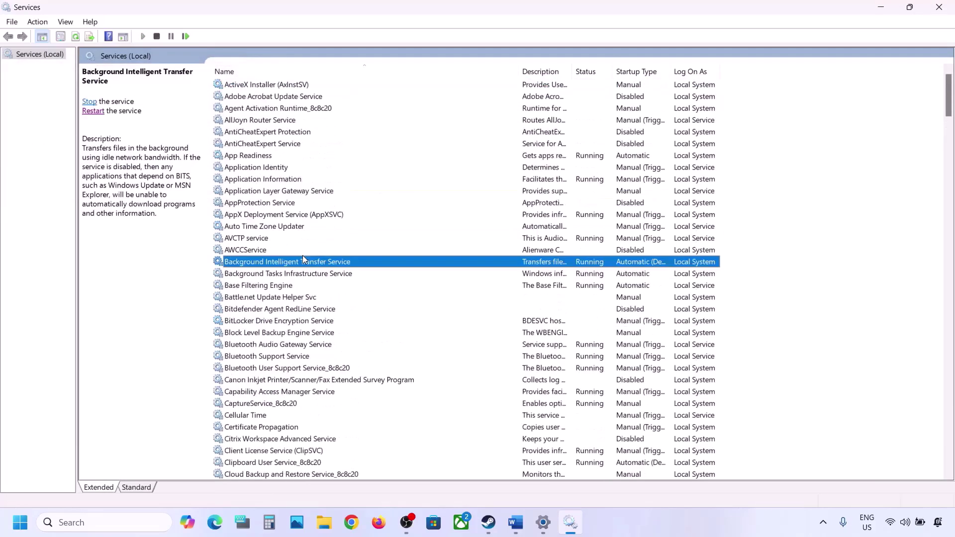
double_click(323, 264)
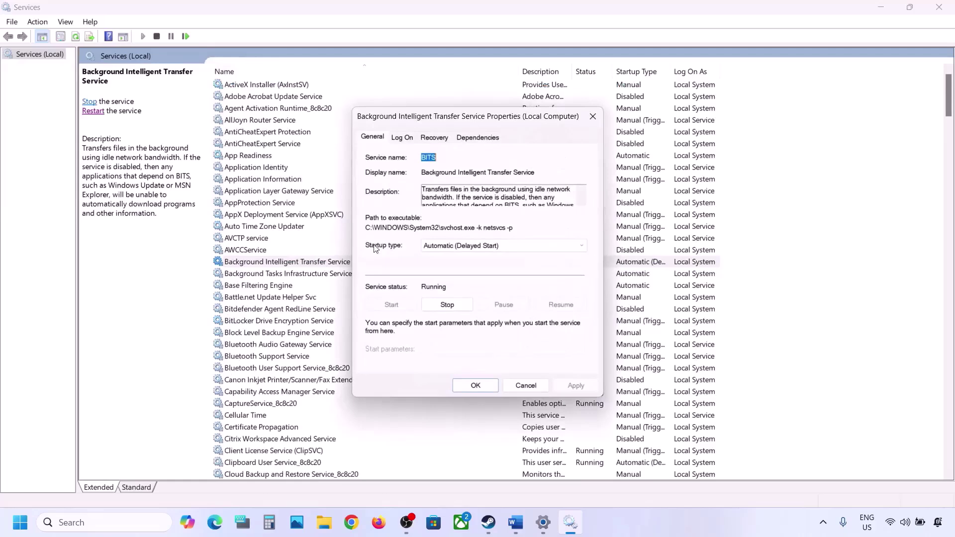
left_click(466, 247)
left_click(461, 263)
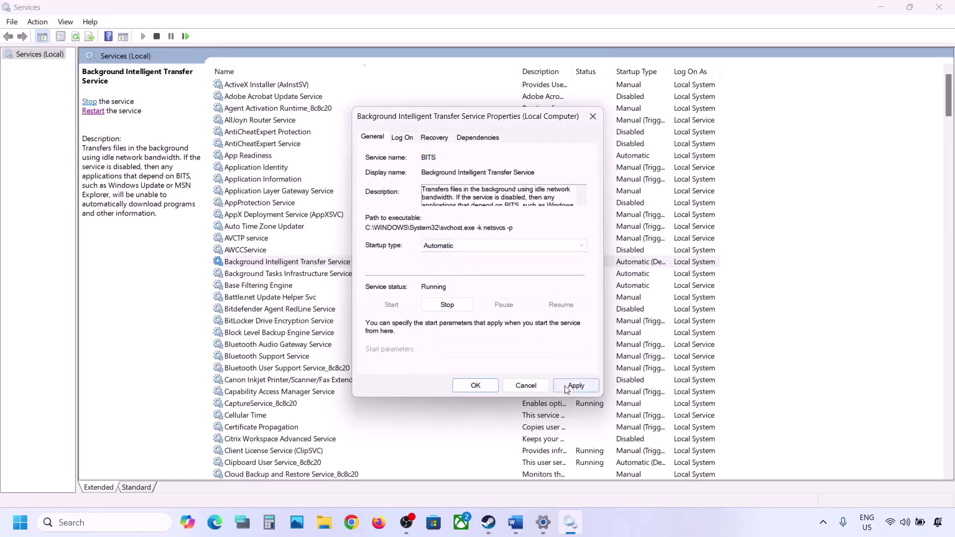
left_click(565, 386)
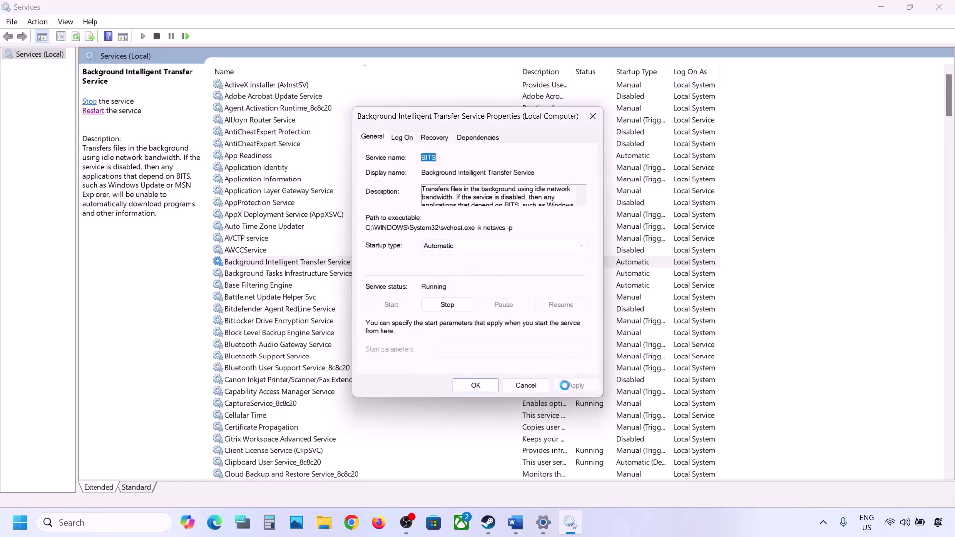
left_click(467, 386)
right_click(306, 267)
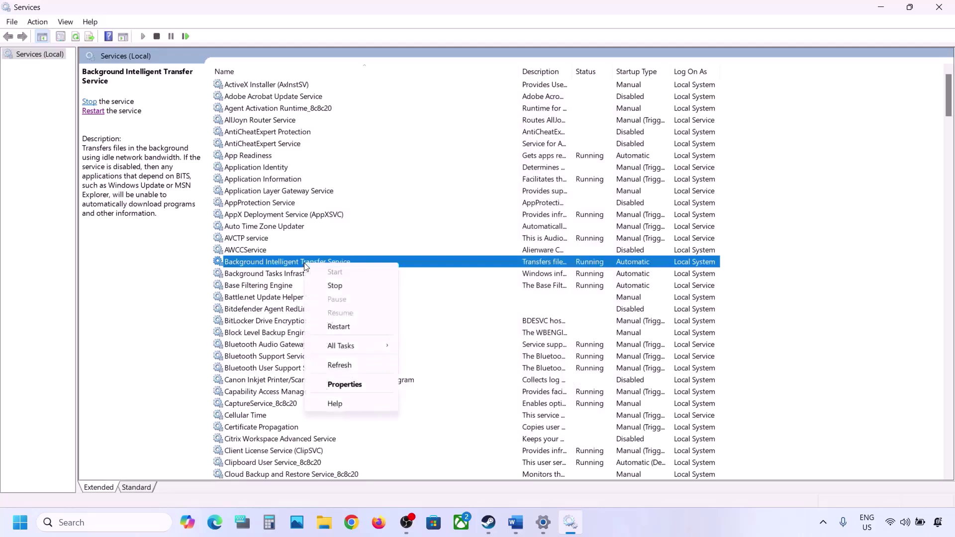
left_click(352, 328)
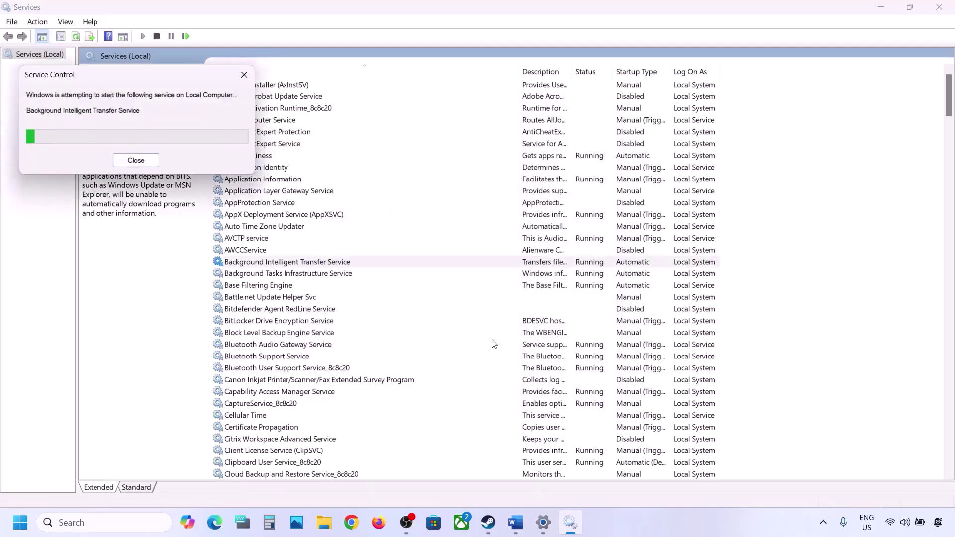
- Scroll the Word notes down to Step 5) Use Windows 11 Installation Assistant
mouse_move(516, 526)
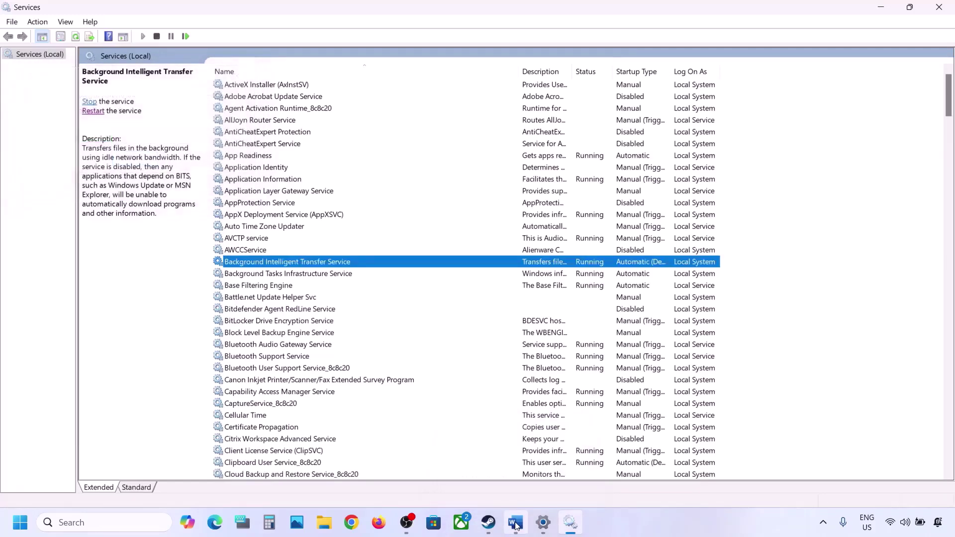
left_click(516, 526)
scroll(344, 388, "down", 2)
scroll(343, 387, "down", 1)
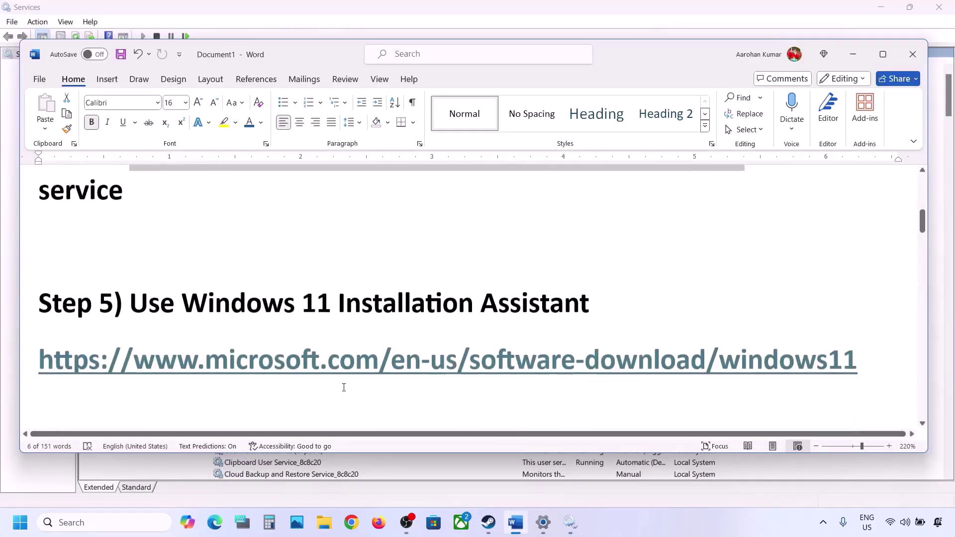
- Copy the Windows 11 download link from the Word notes and load it in a Chrome tab
triple_click(874, 366)
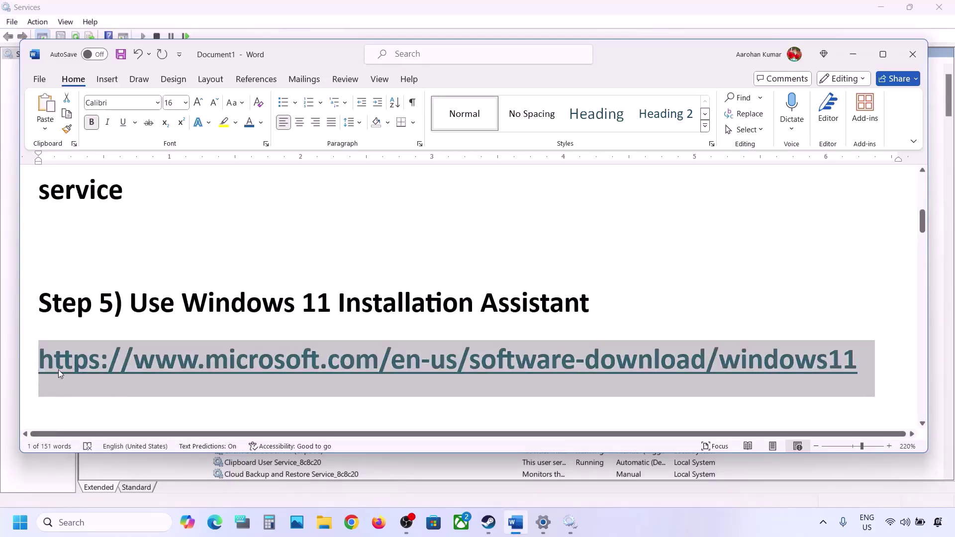
right_click(196, 352)
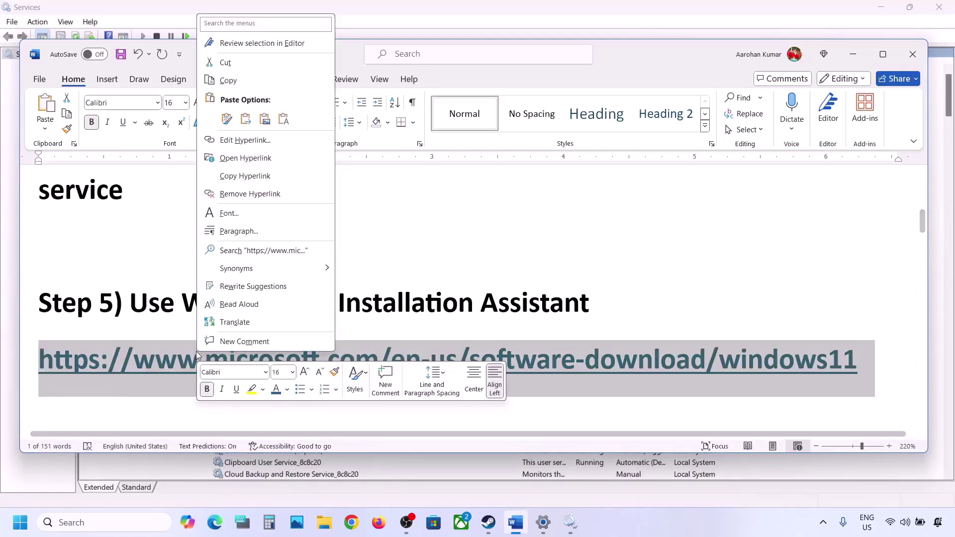
left_click(230, 89)
left_click(350, 512)
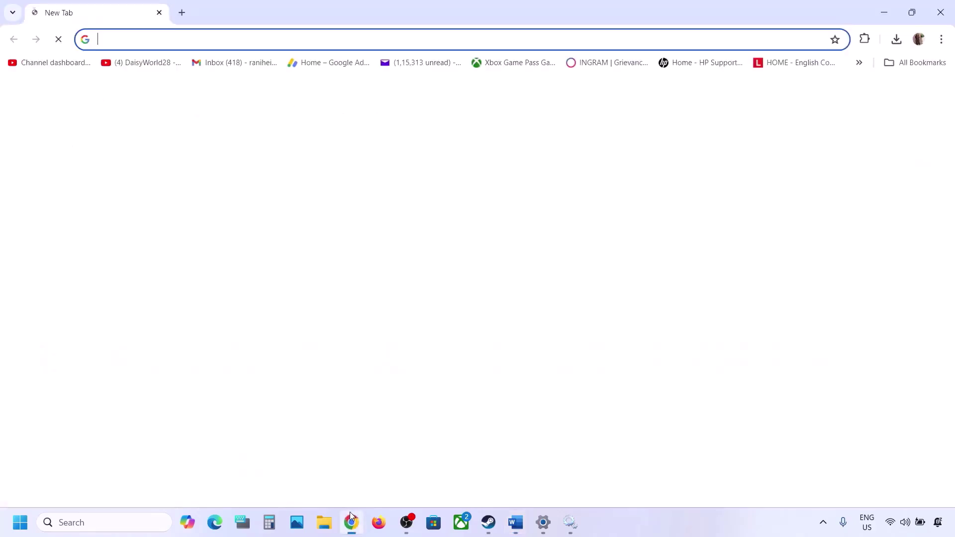
key("ctrl+v")
key("Return")
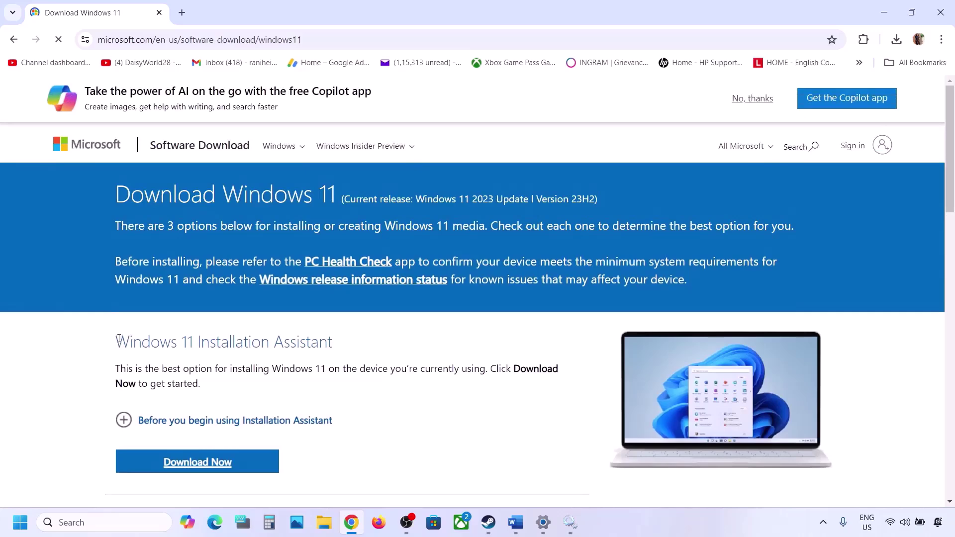
- Download the Windows 11 Installation Assistant and open its installer
left_click_drag(117, 336, 364, 337)
scroll(365, 337, "down", 3)
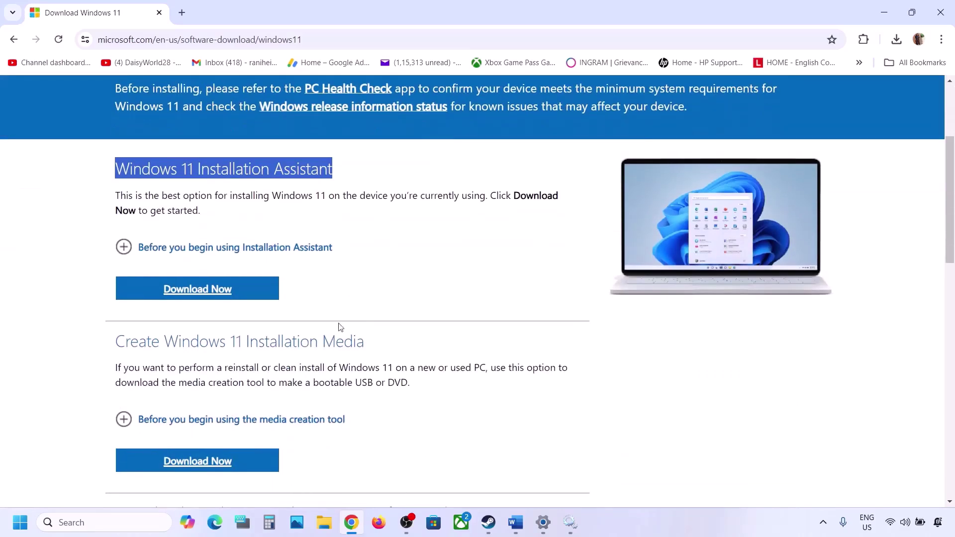
left_click(215, 295)
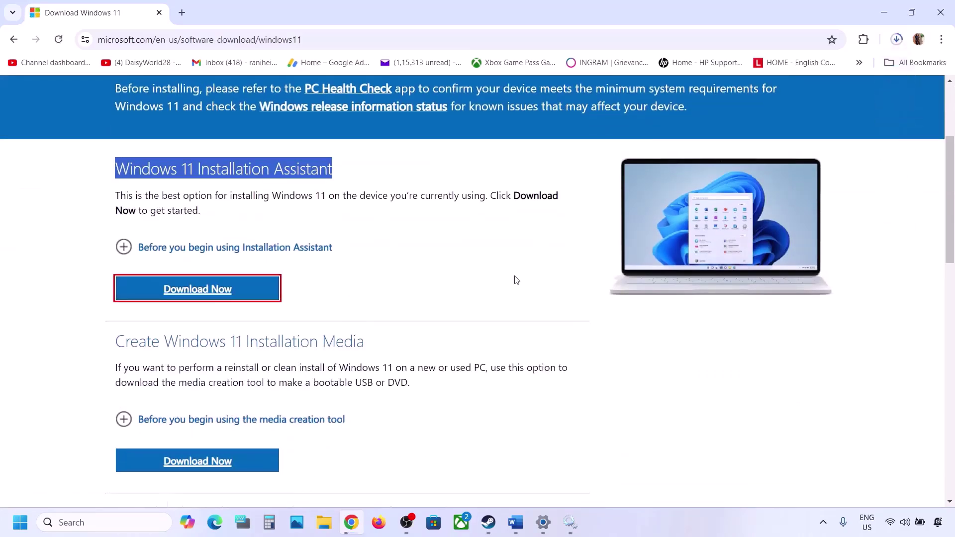
left_click(726, 70)
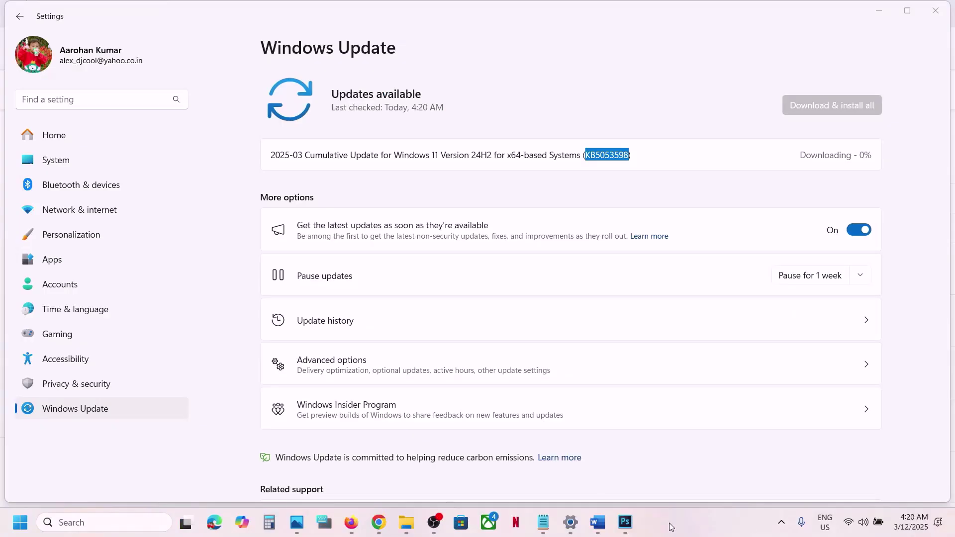
- Copy the Update Catalog link from Word and open it maximized in a new Chrome window
left_click(598, 522)
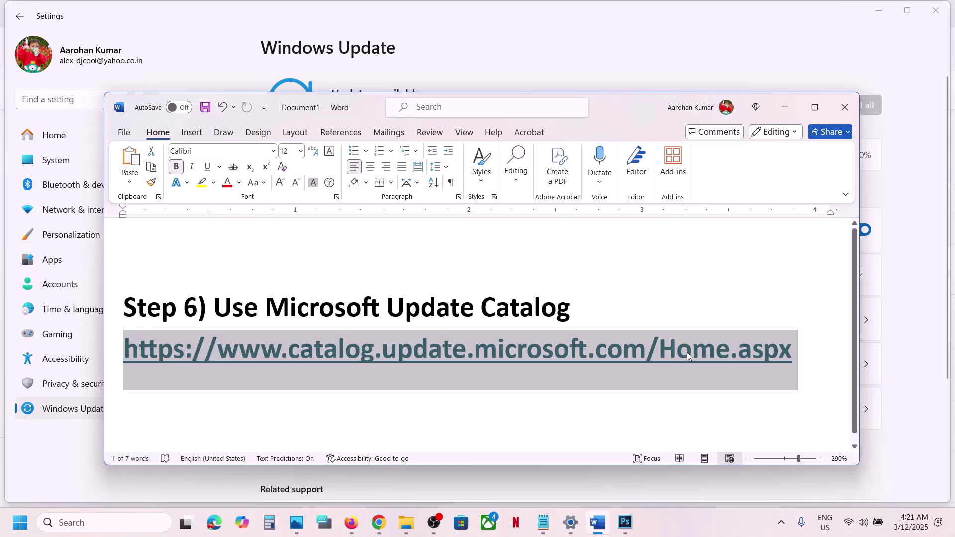
right_click(640, 365)
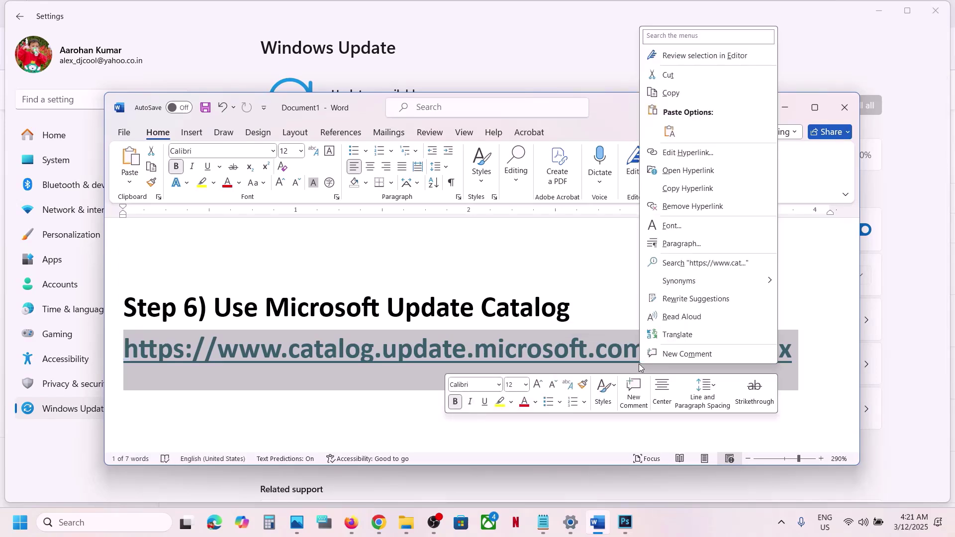
left_click(671, 93)
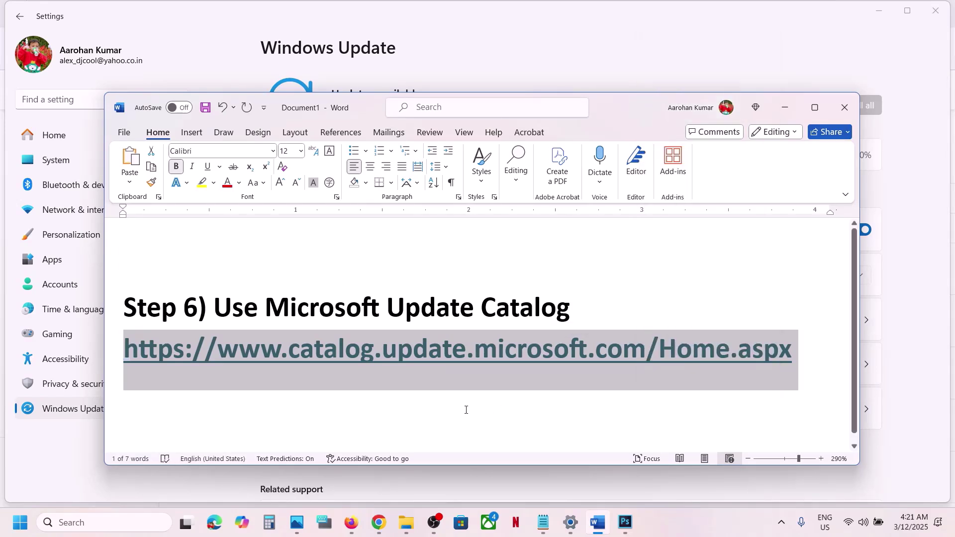
right_click(378, 522)
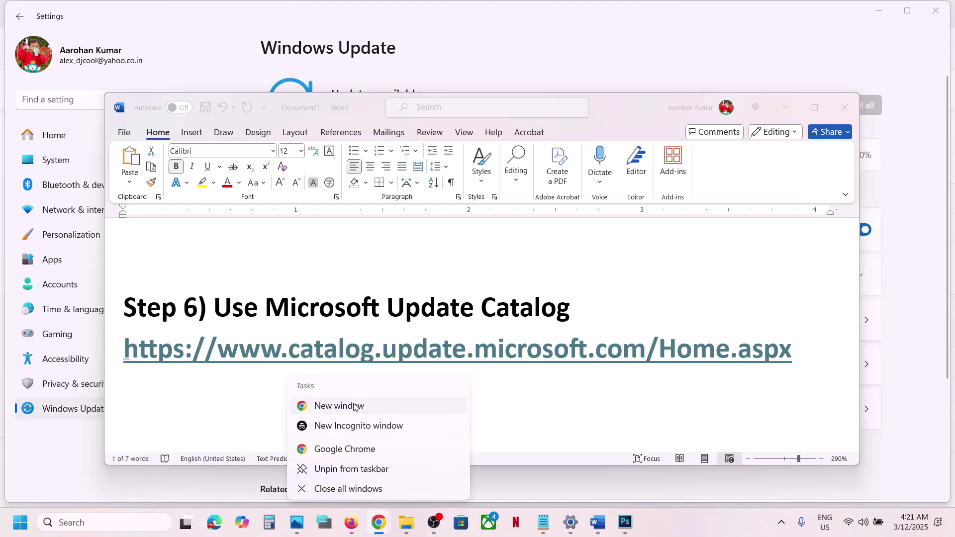
left_click(354, 407)
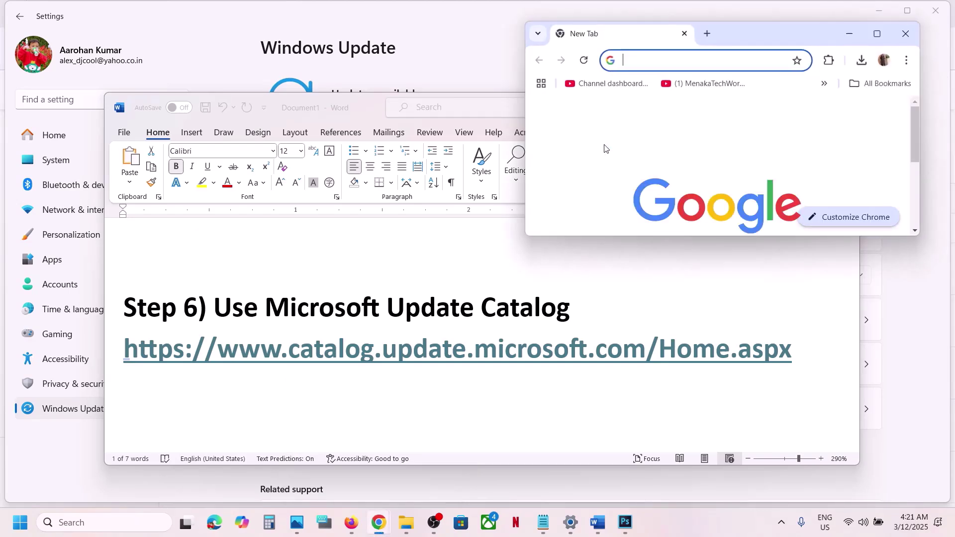
key("ctrl+v")
key("Return")
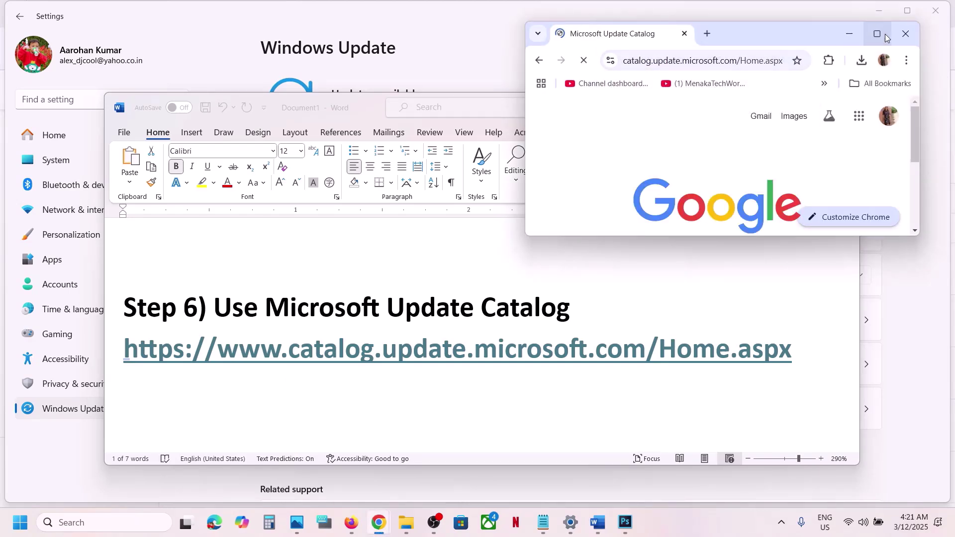
left_click(877, 33)
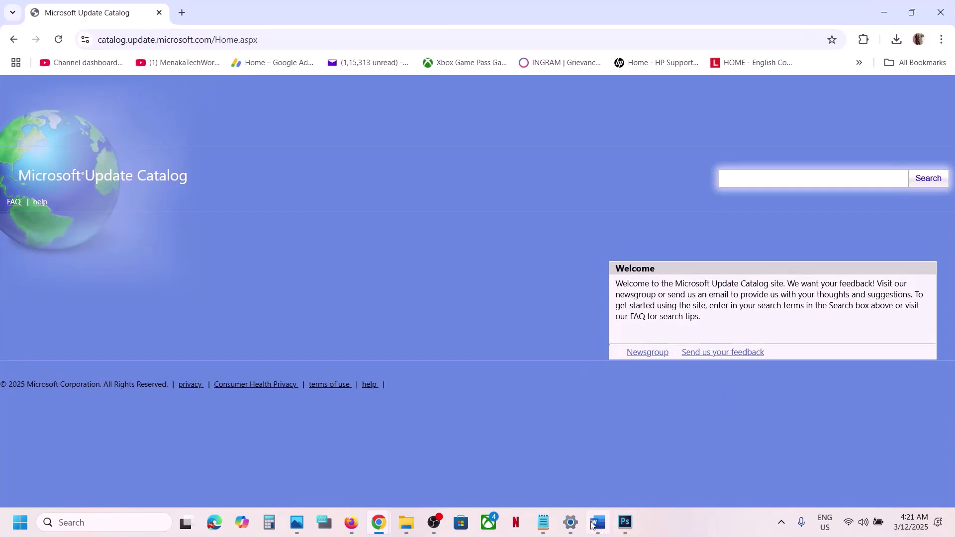
- Search the Microsoft Update Catalog for KB5053598, then open Windows Settings from Start
left_click(571, 522)
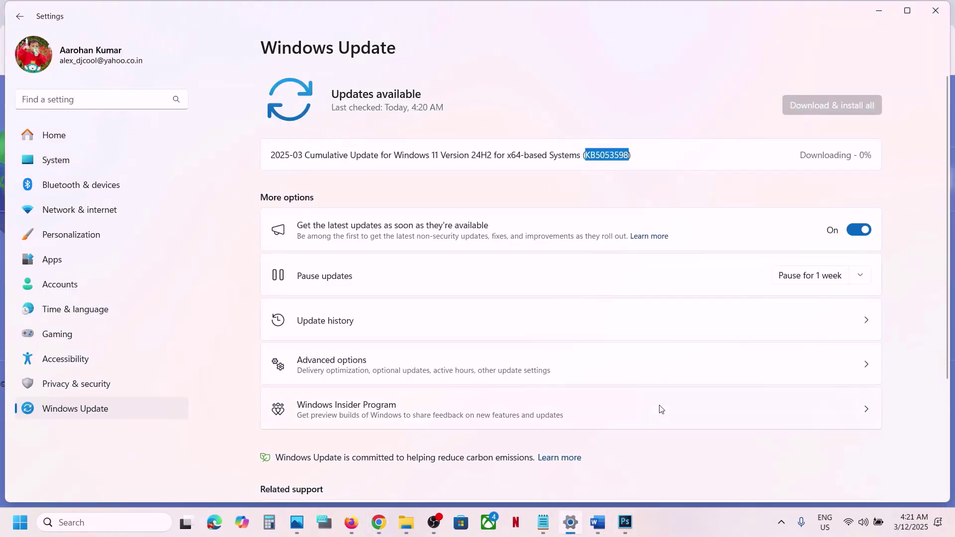
mouse_move(380, 530)
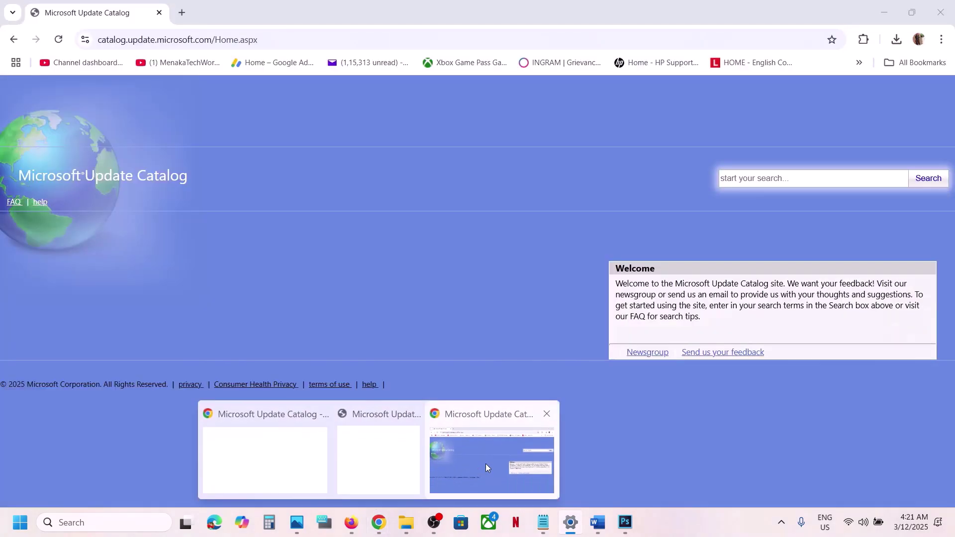
left_click(485, 464)
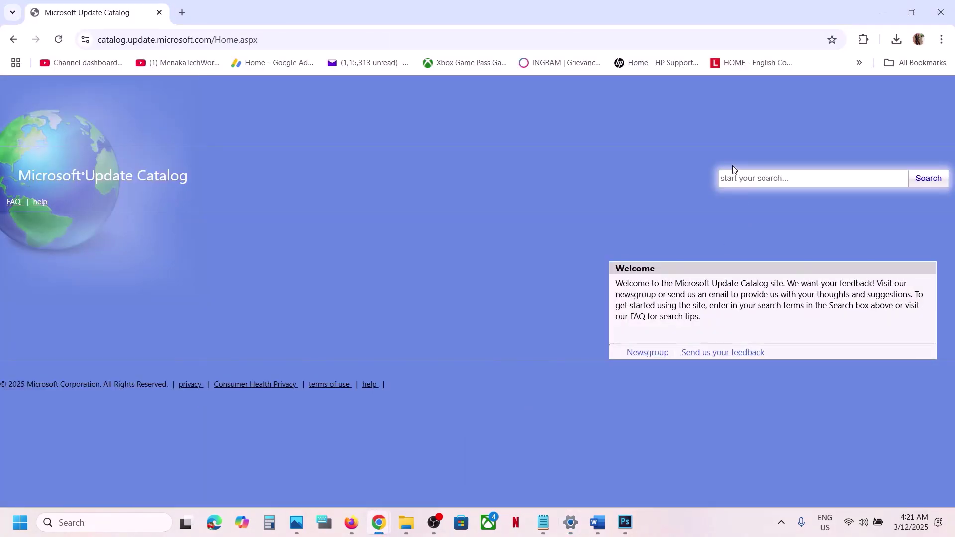
left_click(801, 174)
key("ctrl+v")
left_click(933, 182)
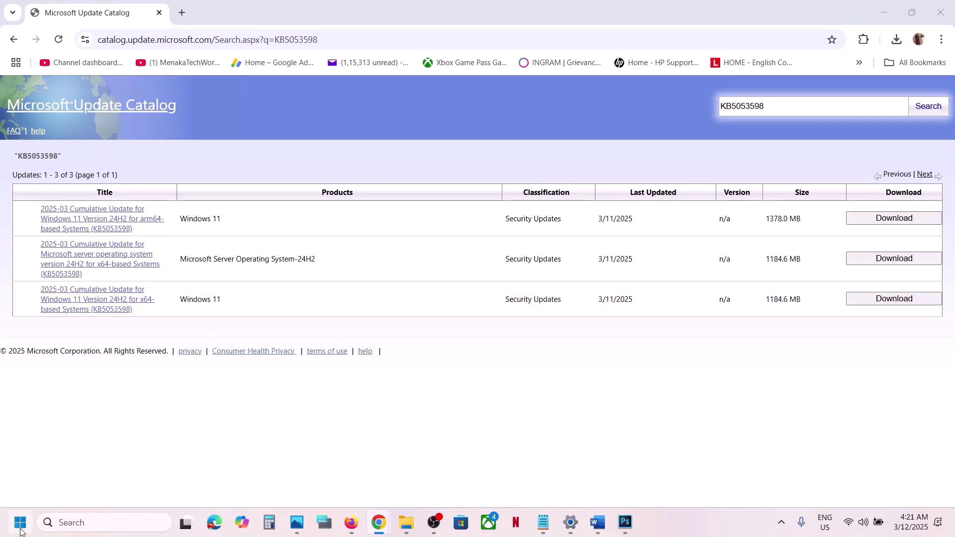
left_click(20, 522)
left_click(296, 206)
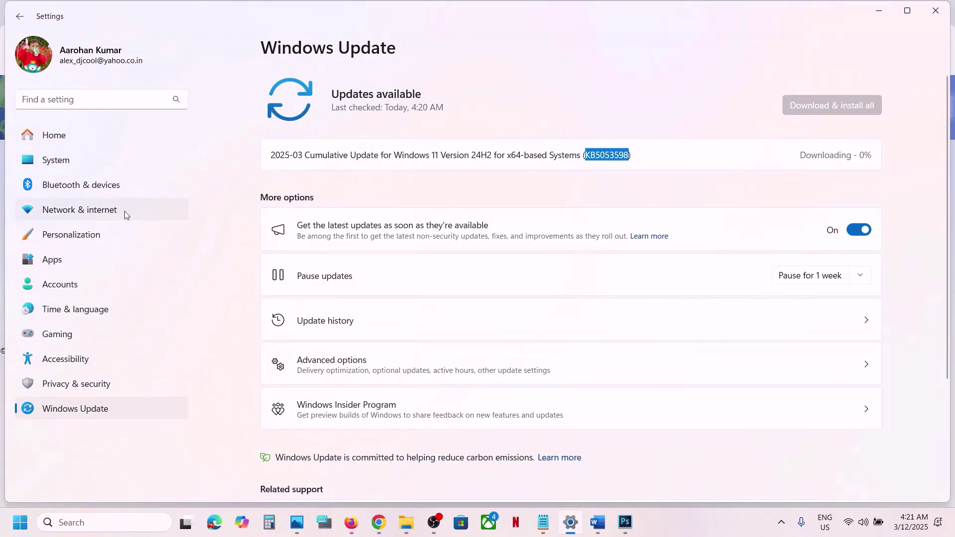
- Confirm under System > About that the system type is 64-bit x64-based, then minimize Settings
left_click(56, 160)
scroll(403, 284, "down", 10)
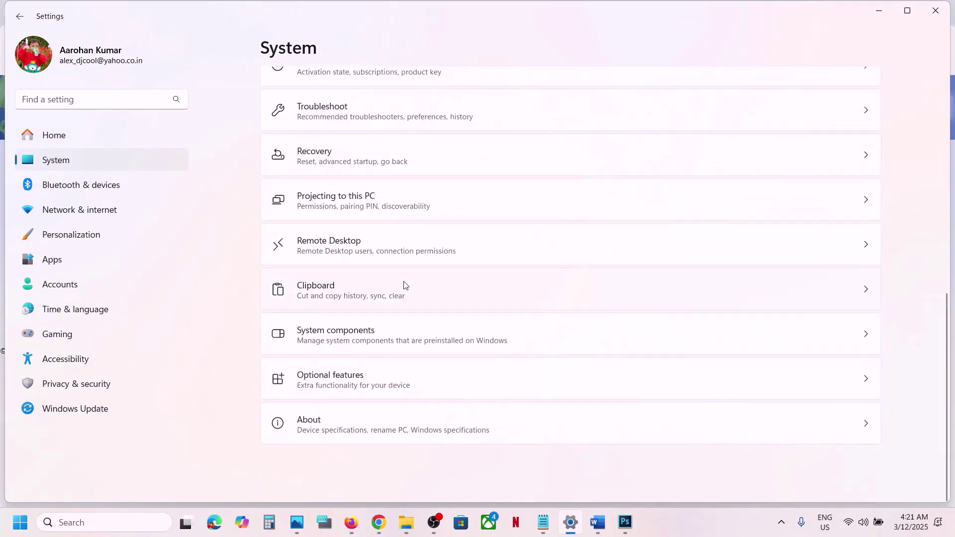
left_click(333, 449)
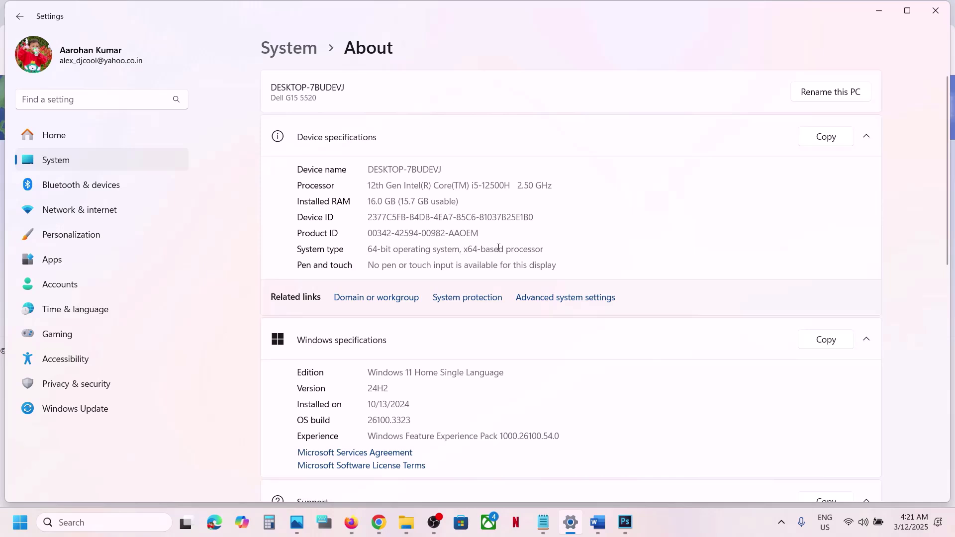
left_click_drag(498, 248, 369, 251)
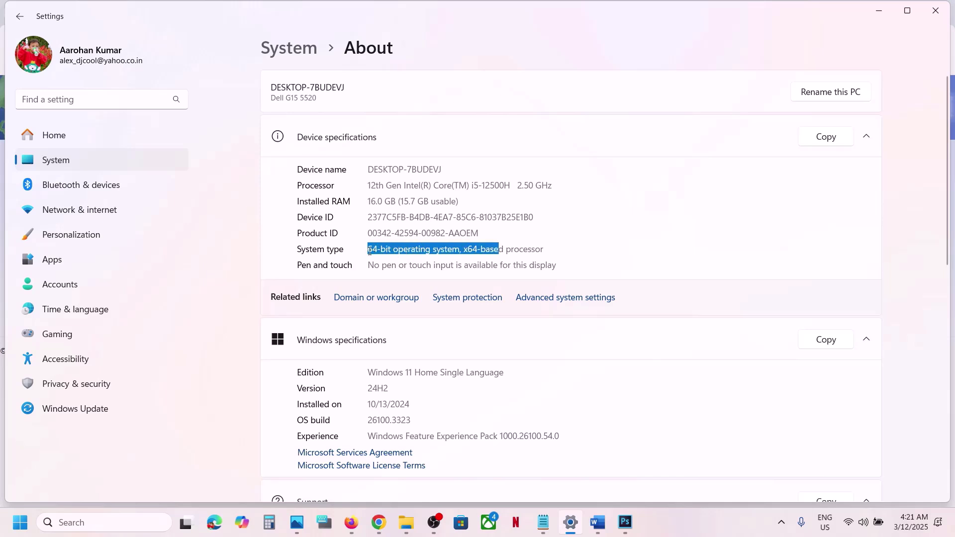
left_click(879, 11)
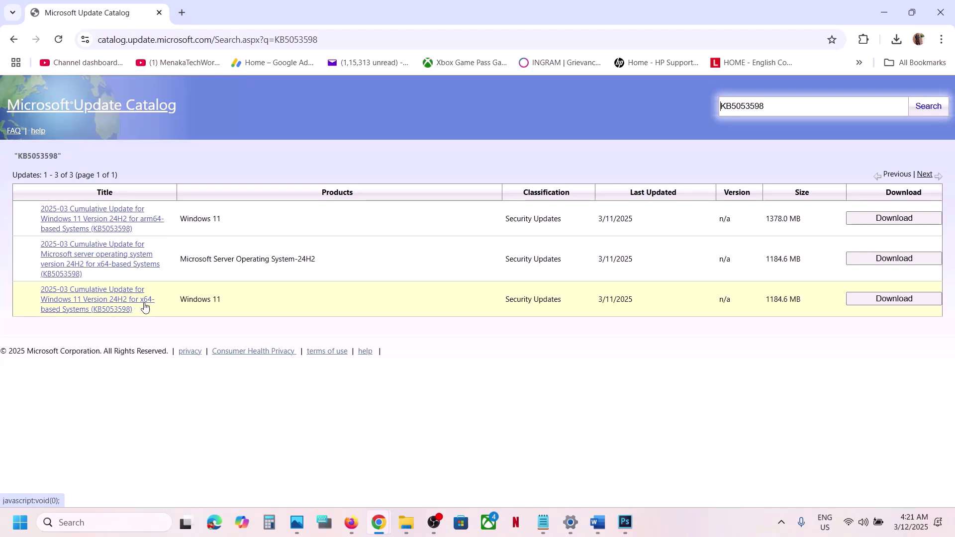
- Download the x64 Windows 11 KB5053598 .msu file and check its progress in downloads
left_click(874, 299)
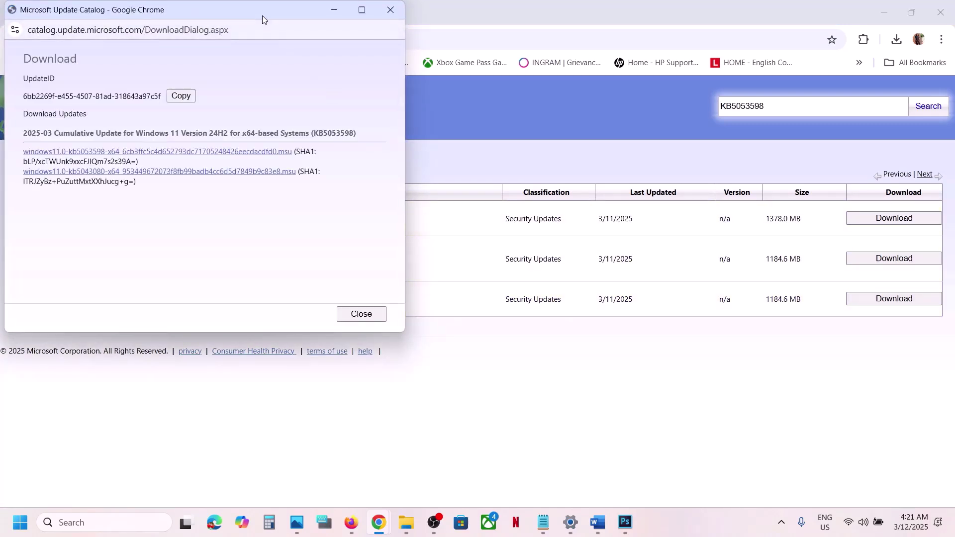
left_click_drag(264, 19, 512, 98)
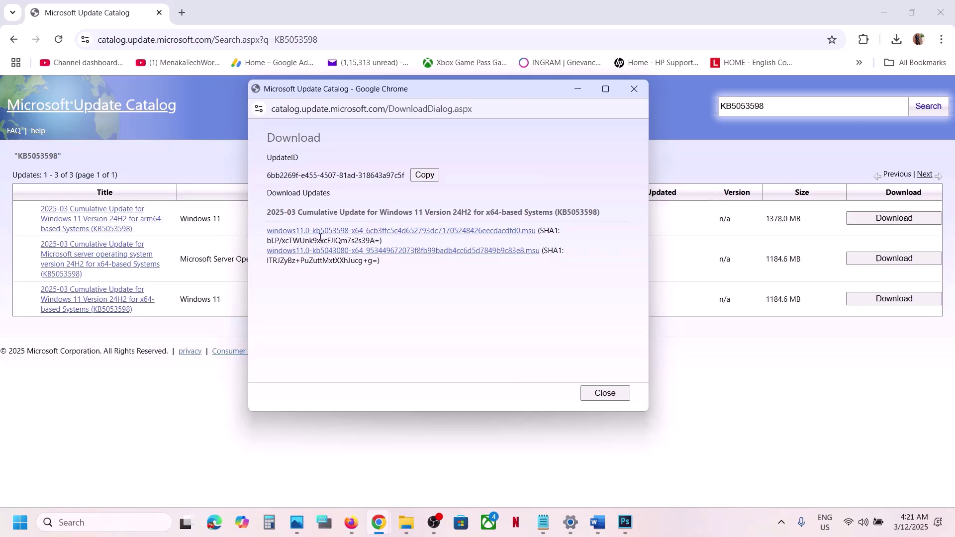
left_click(409, 232)
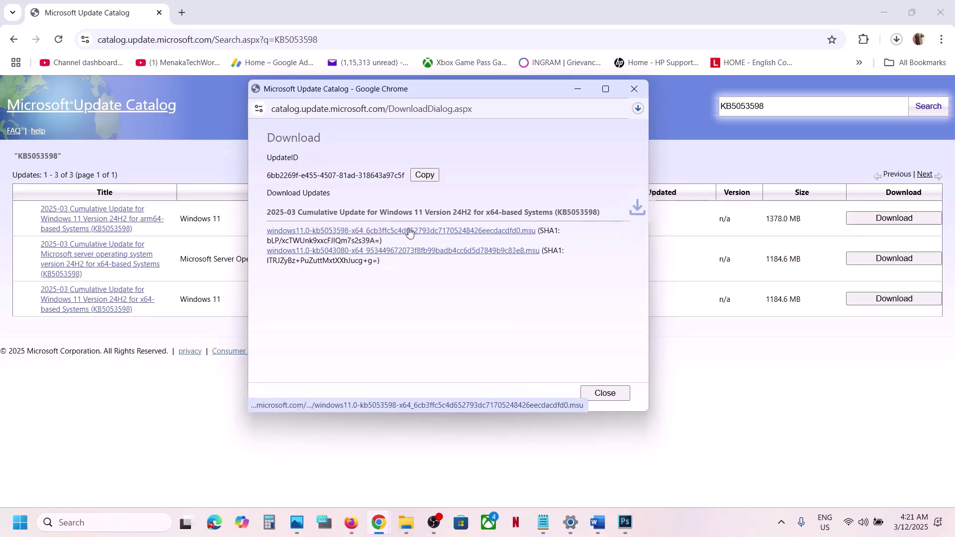
left_click(637, 110)
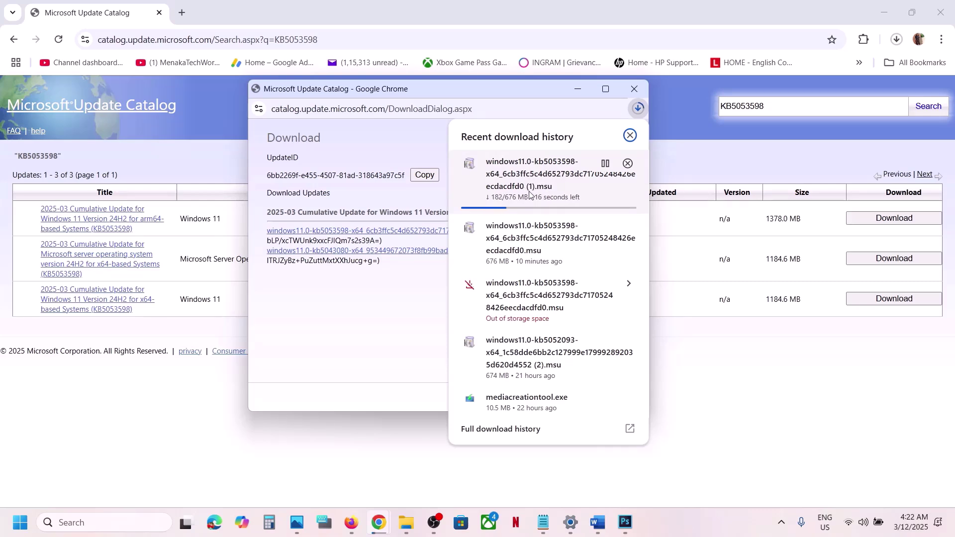
left_click(406, 310)
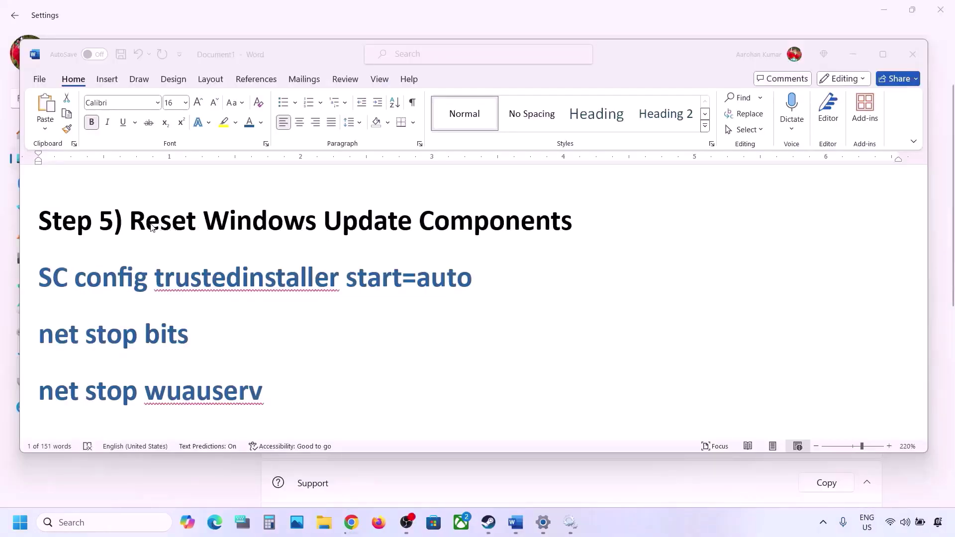
- Copy the Step 5 reset commands, SC config through net start appidsvc, from Word
left_click(152, 226)
left_click_drag(131, 219, 572, 222)
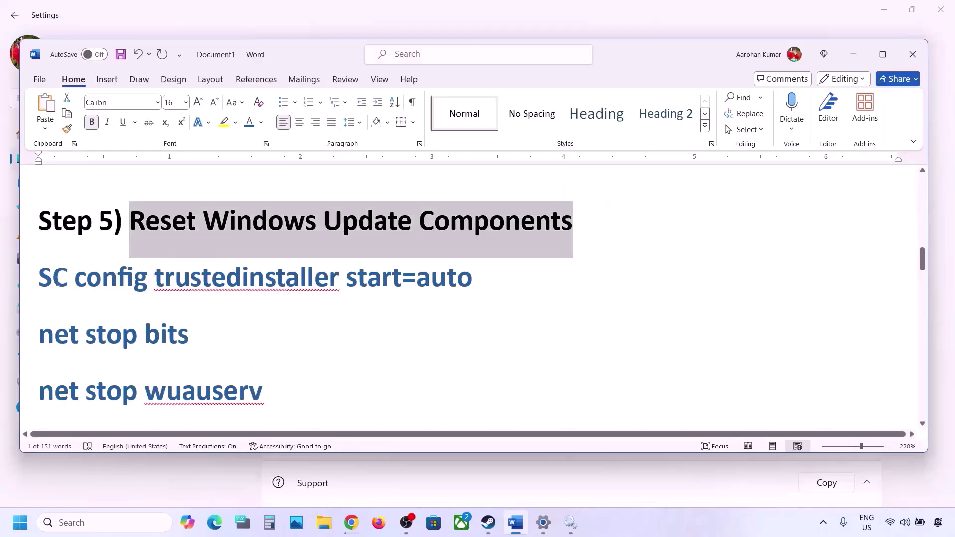
left_click(40, 273)
key("shift+Down")
key("shift+Down")
key("shift+Down")
key("shift+Down")
key("shift+Down")
key("shift+Down")
key("shift+Down")
key("shift+Down")
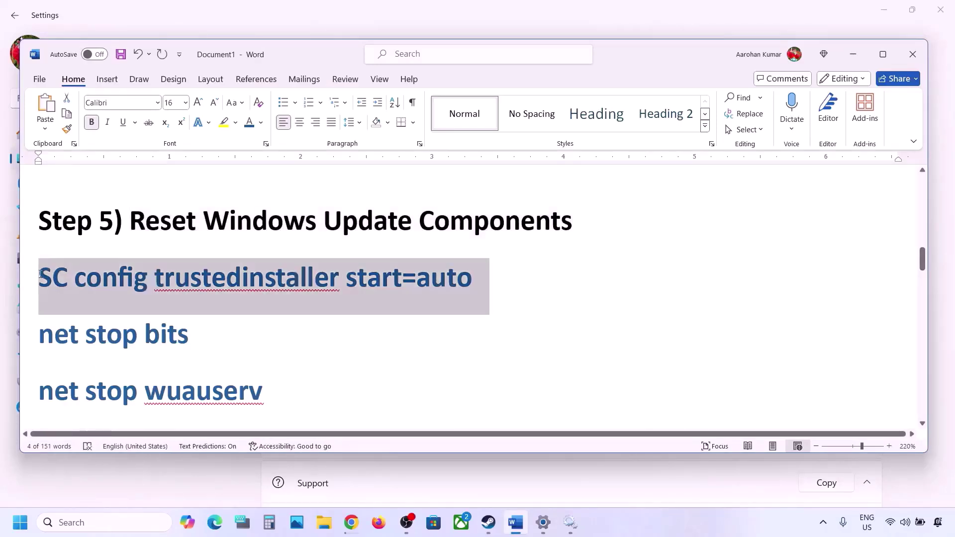
key("shift+Down")
key("shift+Down")
key("shift+Down")
key("shift+Down")
key("shift+Down")
key("shift+Down")
key("shift+Down")
key("shift+Down")
key("shift+Down")
key("shift+Down")
key("shift+Down")
key("shift+Down")
key("shift+Down")
key("shift+Down")
key("shift+Down")
key("shift+Down")
key("shift+Down")
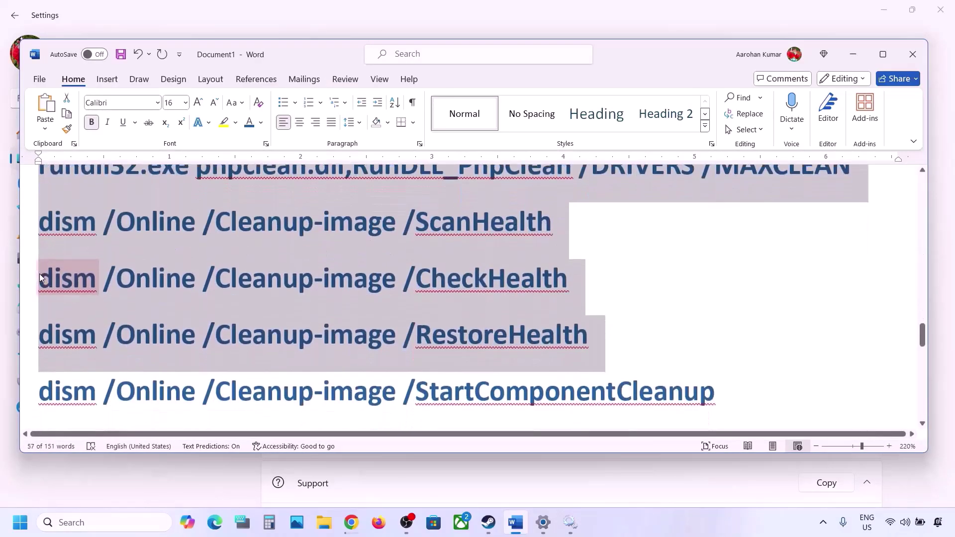
key("shift+Up")
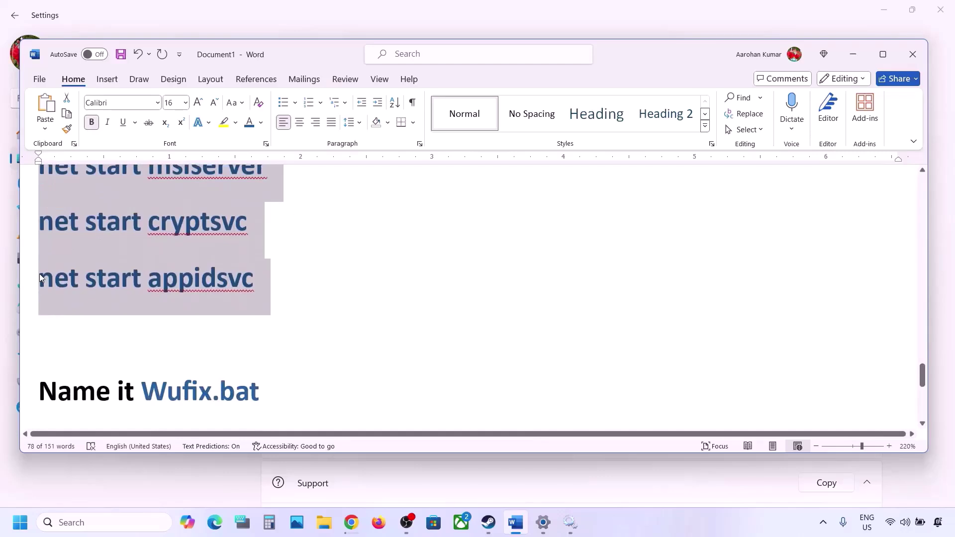
right_click(136, 256)
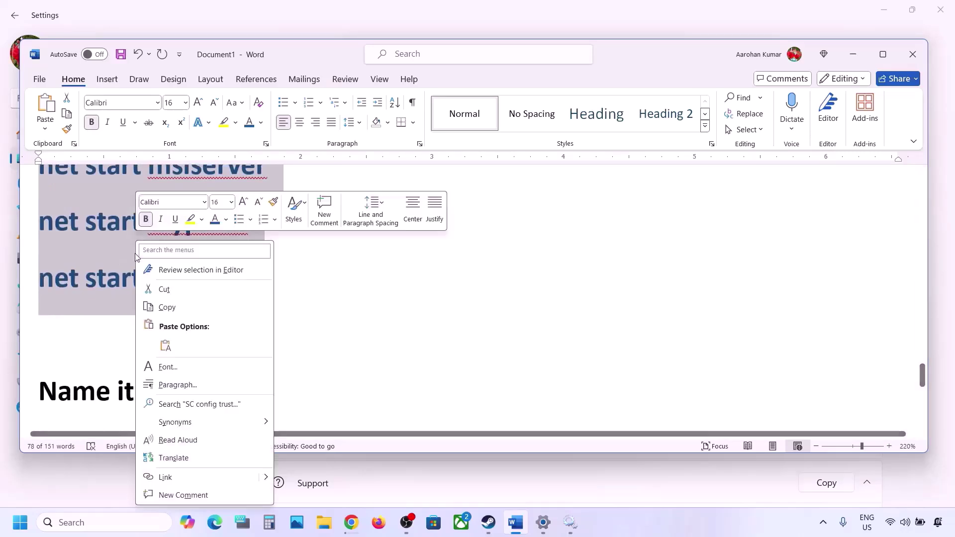
left_click(167, 307)
left_click(83, 521)
- Launch Notepad via search, paste in the reset commands, and bring up Save As
type("note")
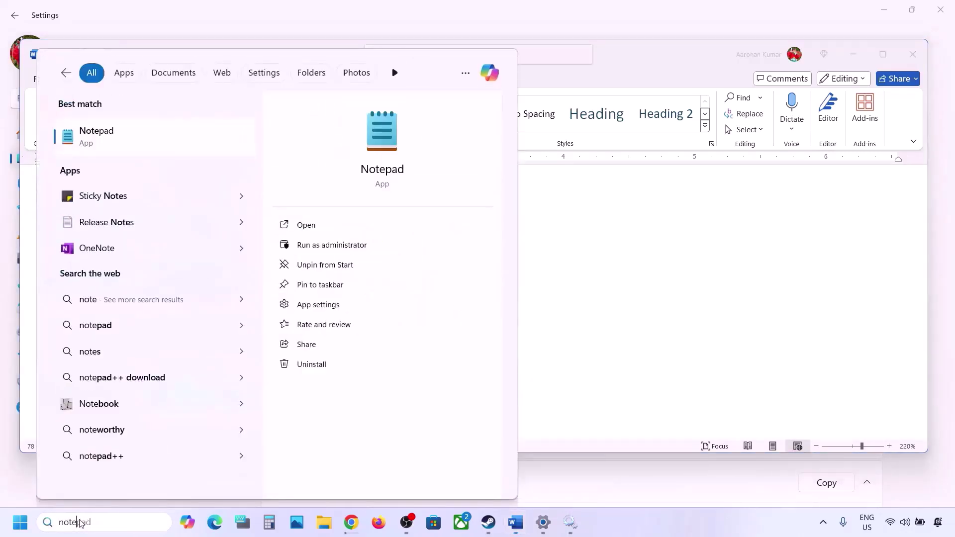
key("Return")
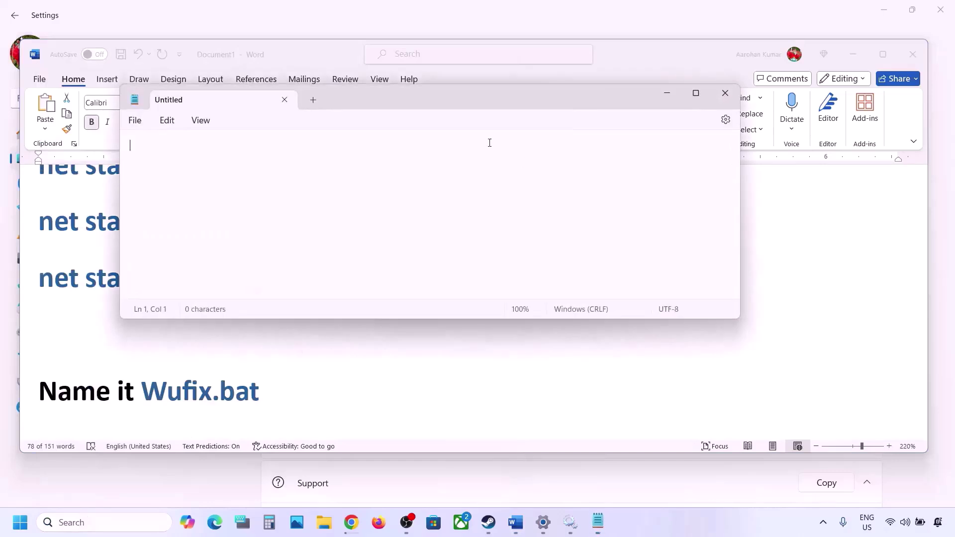
key("ctrl+v")
scroll(270, 233, "up", 4)
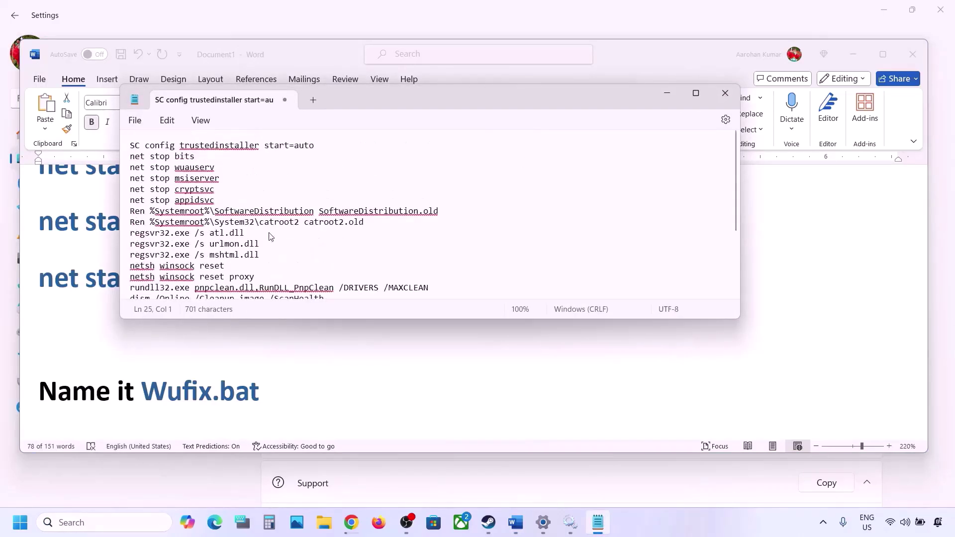
left_click(134, 121)
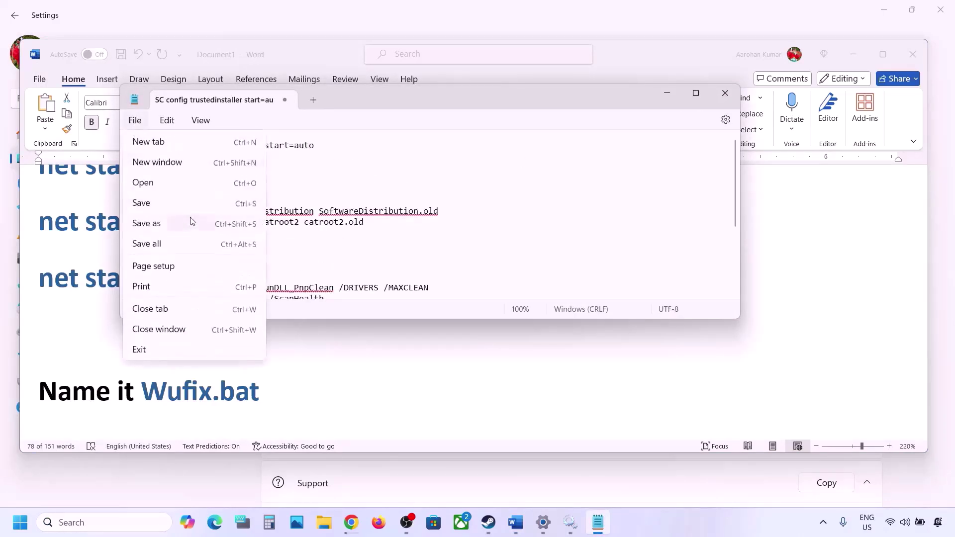
left_click(159, 225)
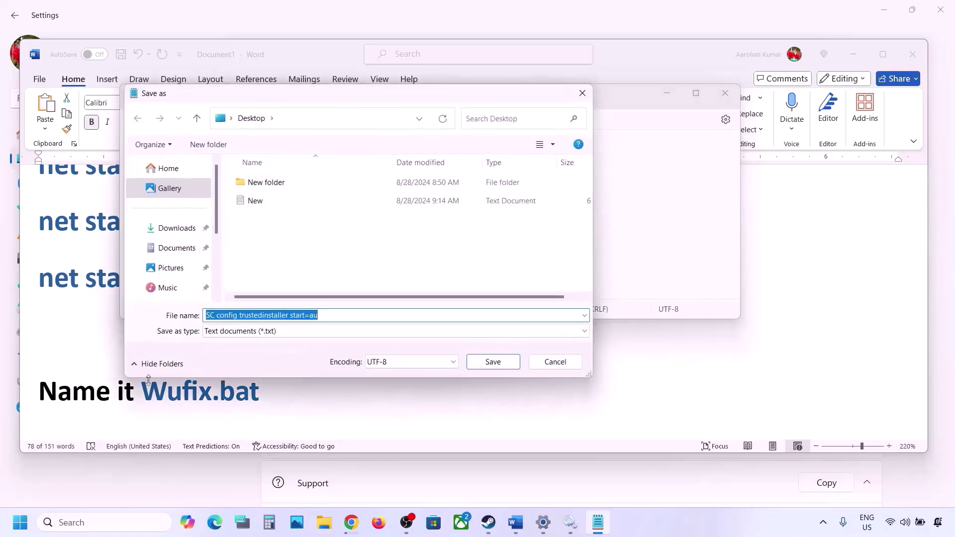
- Save the script to the Desktop as Wufix.bat with All files type, then close Notepad
left_click(131, 404)
left_click_drag(264, 388, 167, 389)
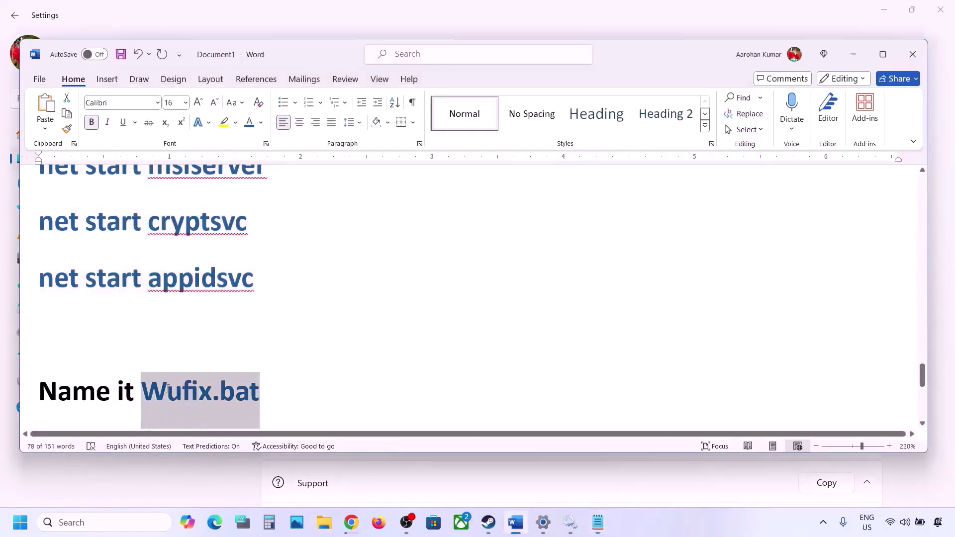
left_click(598, 523)
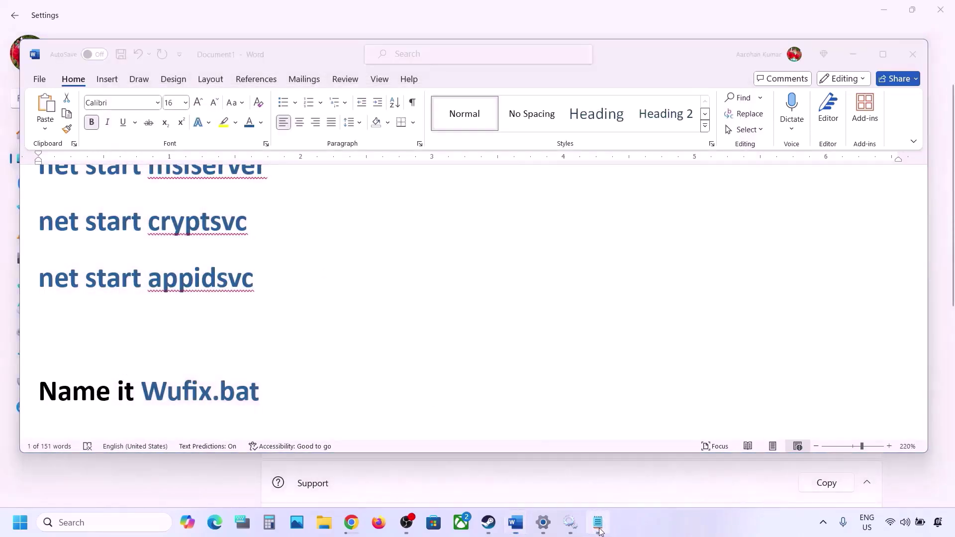
key("ctrl+v")
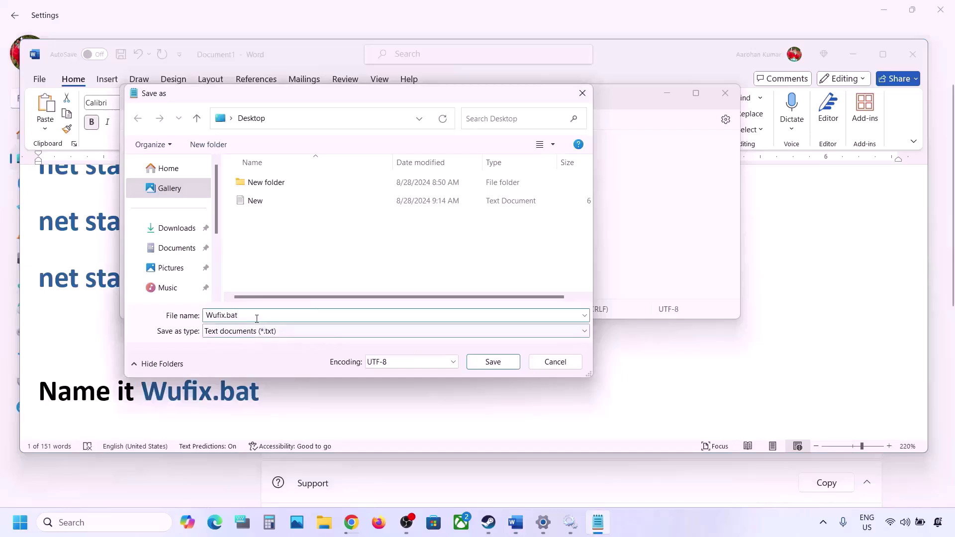
left_click_drag(256, 316, 203, 317)
left_click(234, 330)
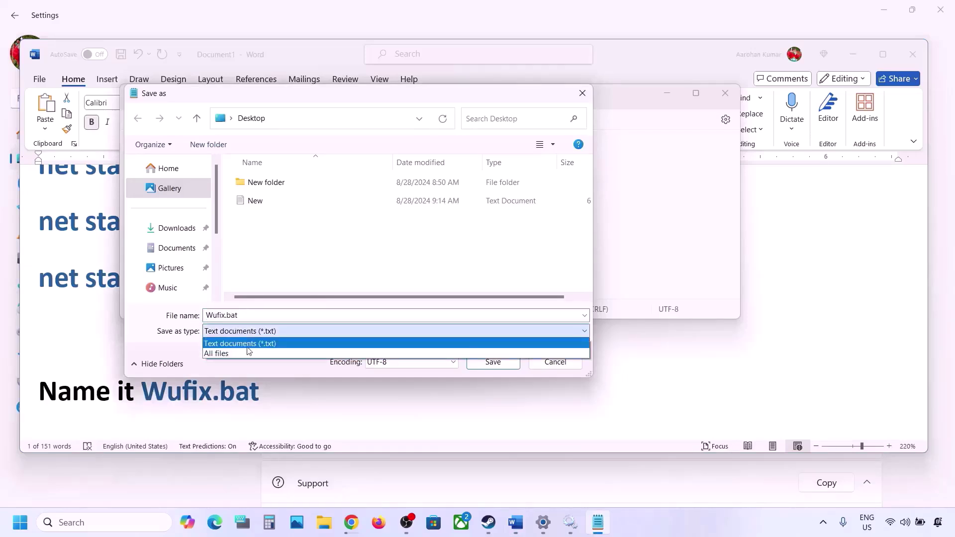
left_click(245, 351)
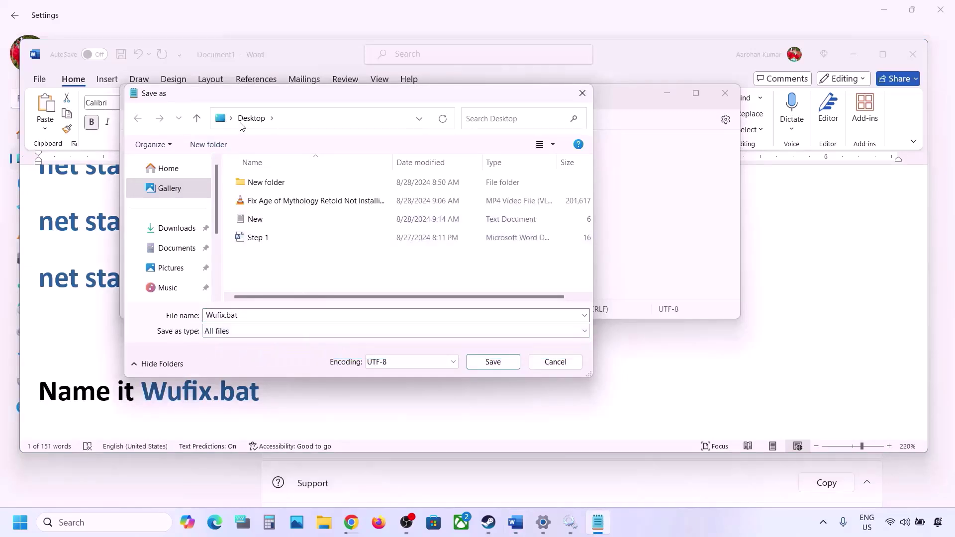
left_click(485, 362)
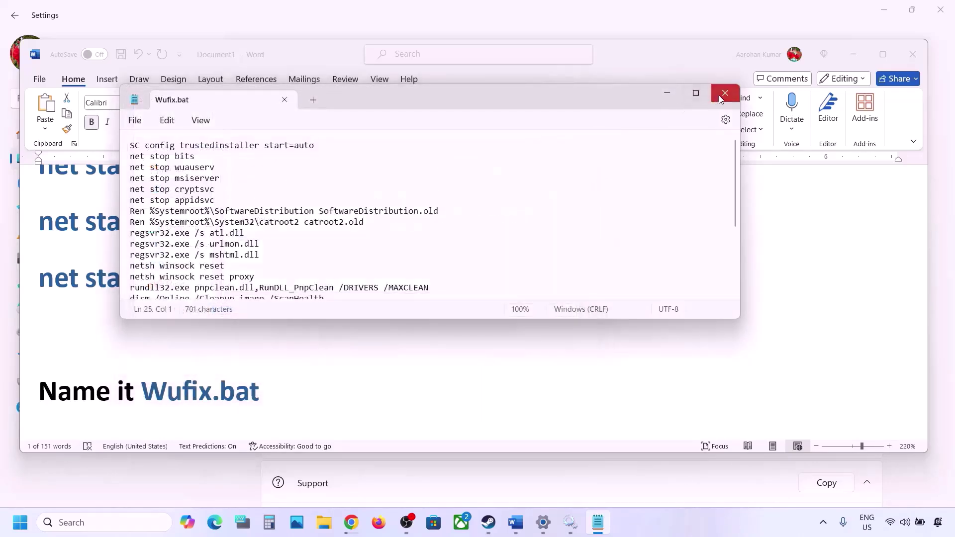
left_click(714, 96)
key("super+d")
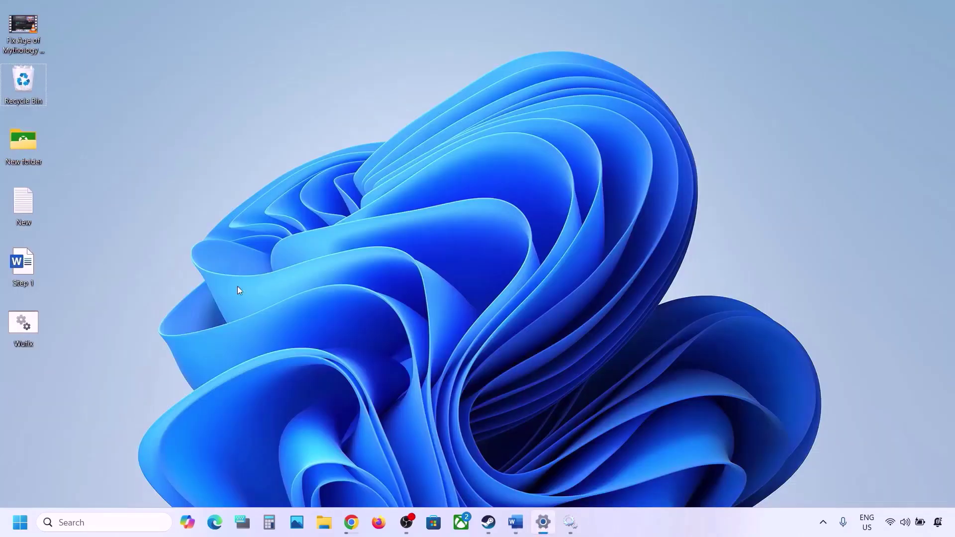
- Run Wufix.bat as administrator, resetting Winsock and starting a DISM ScanHealth
left_click(28, 329)
right_click(28, 333)
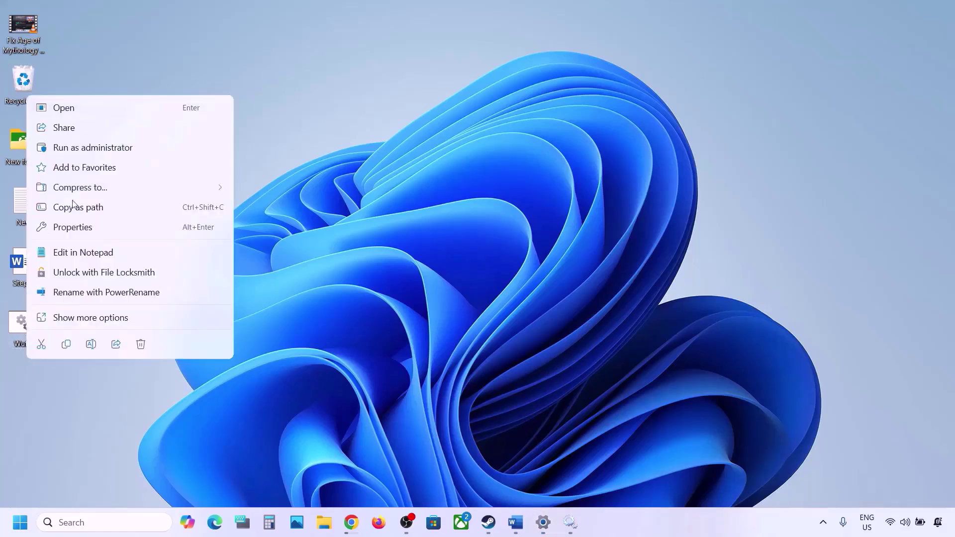
left_click(96, 146)
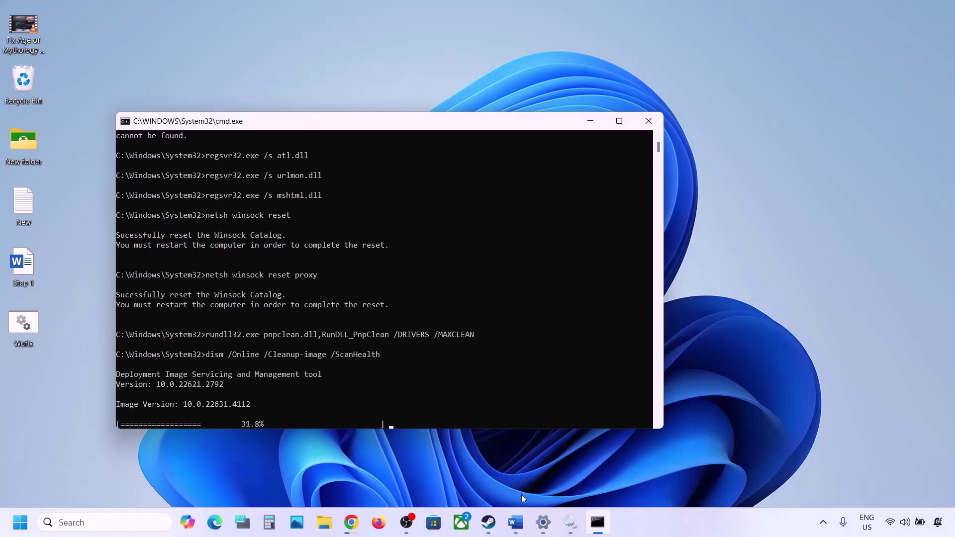
left_click(516, 522)
- Find Step 6) Use Media Creation Tool in Word and select its Windows 11 download link
scroll(386, 364, "down", 3)
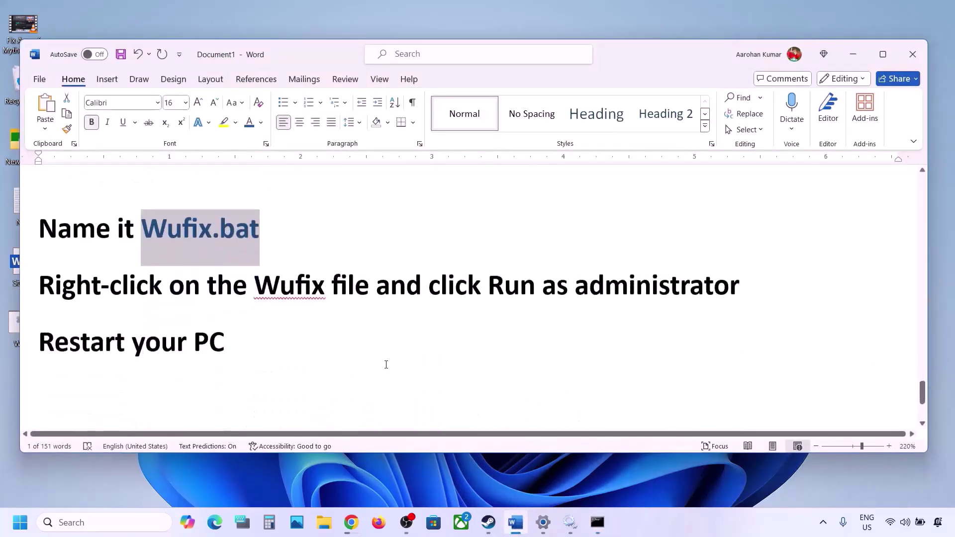
scroll(386, 365, "down", 3)
scroll(386, 365, "down", 3)
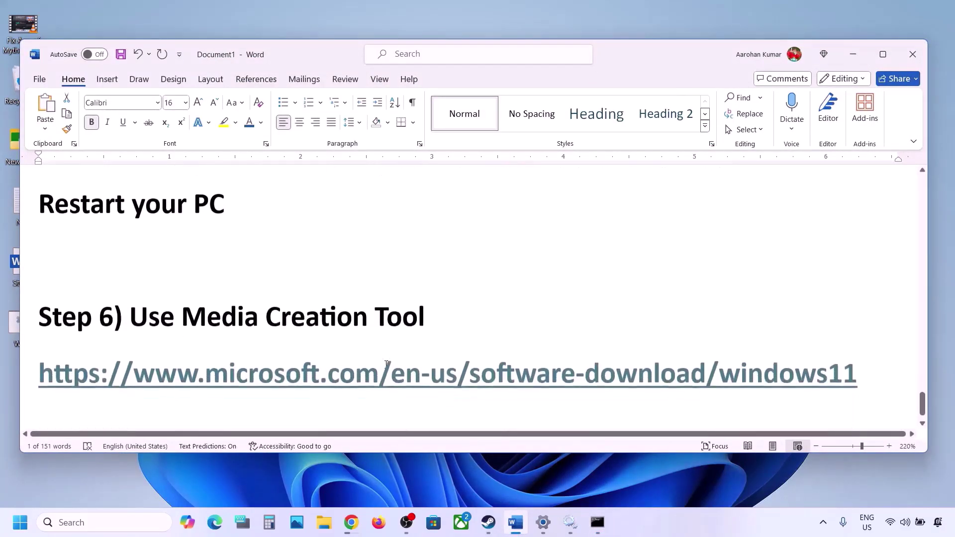
left_click_drag(149, 292, 412, 298)
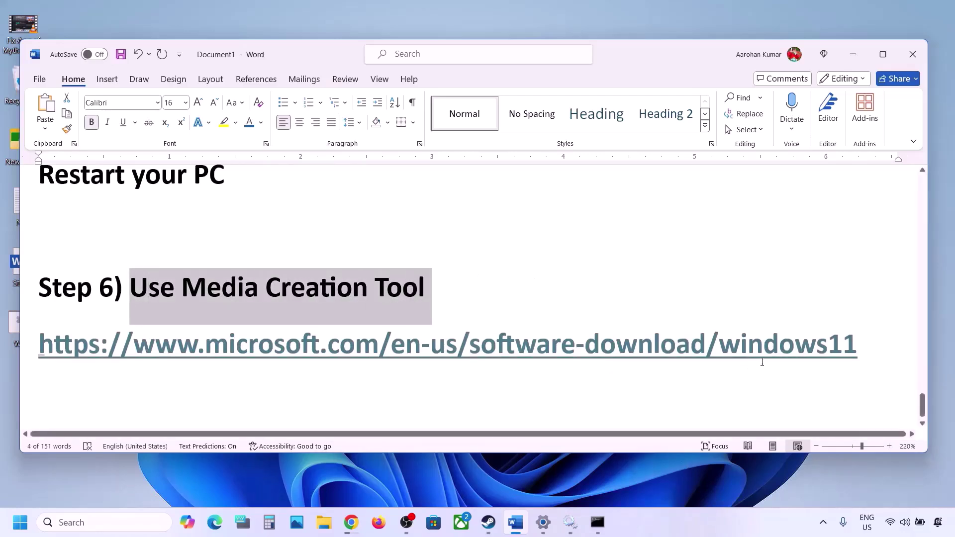
left_click_drag(882, 344, 30, 348)
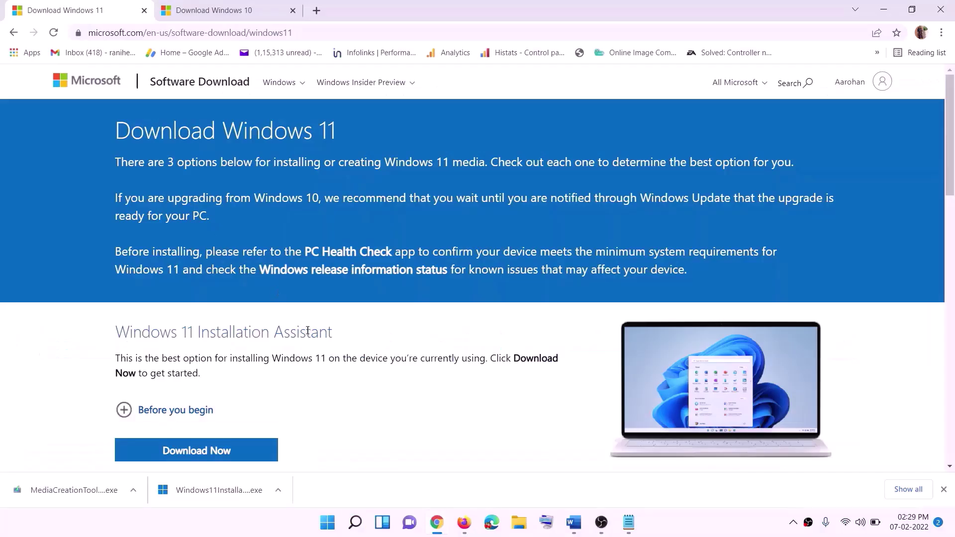
- Download the Media Creation Tool and launch it with administrator approval
scroll(194, 294, "down", 5)
left_click_drag(179, 295, 276, 296)
left_click(189, 378)
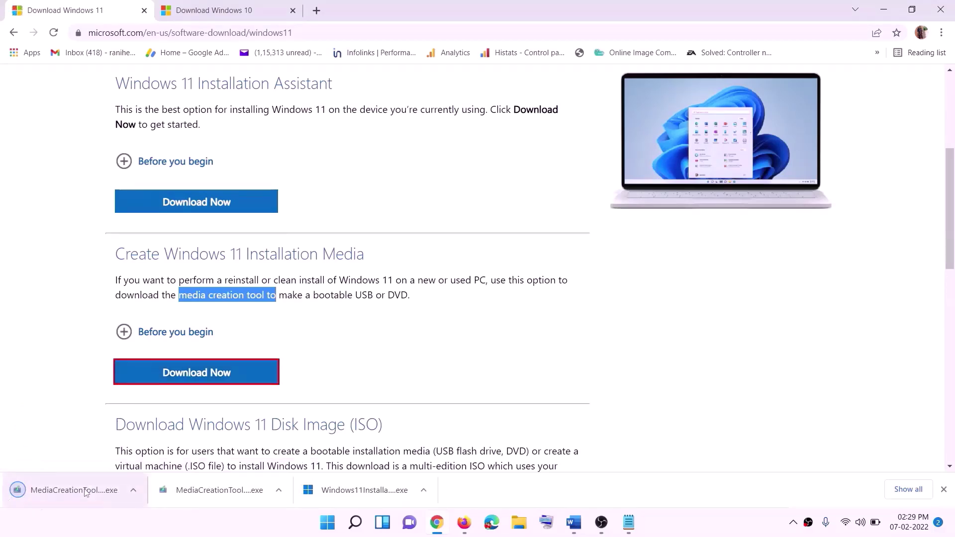
left_click(65, 494)
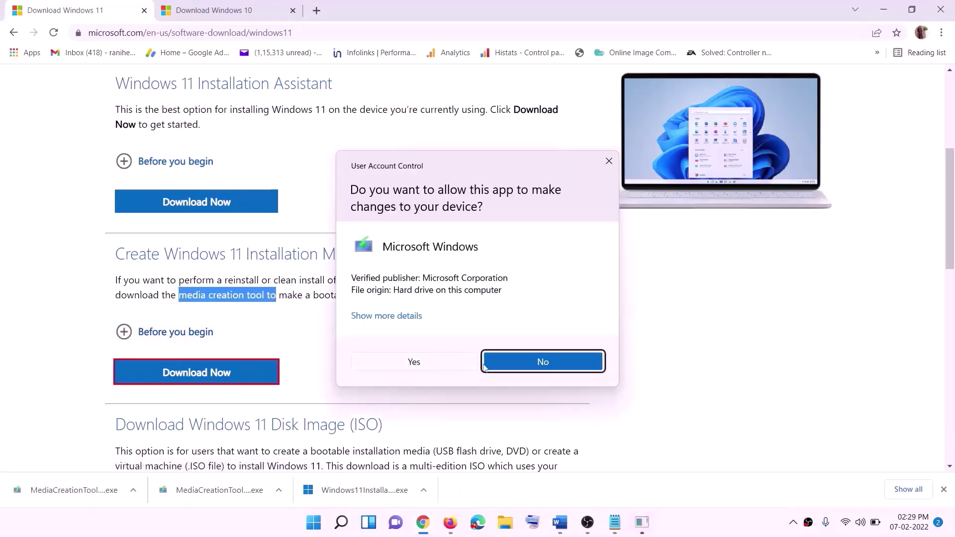
left_click(421, 366)
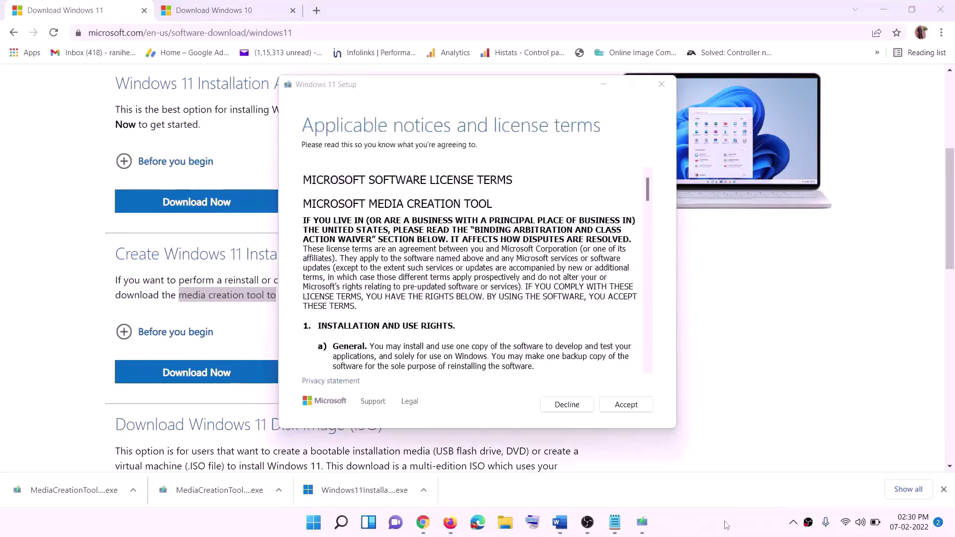
- Accept the license, keep recommended settings, and save a Windows ISO file to the Desktop
left_click(617, 404)
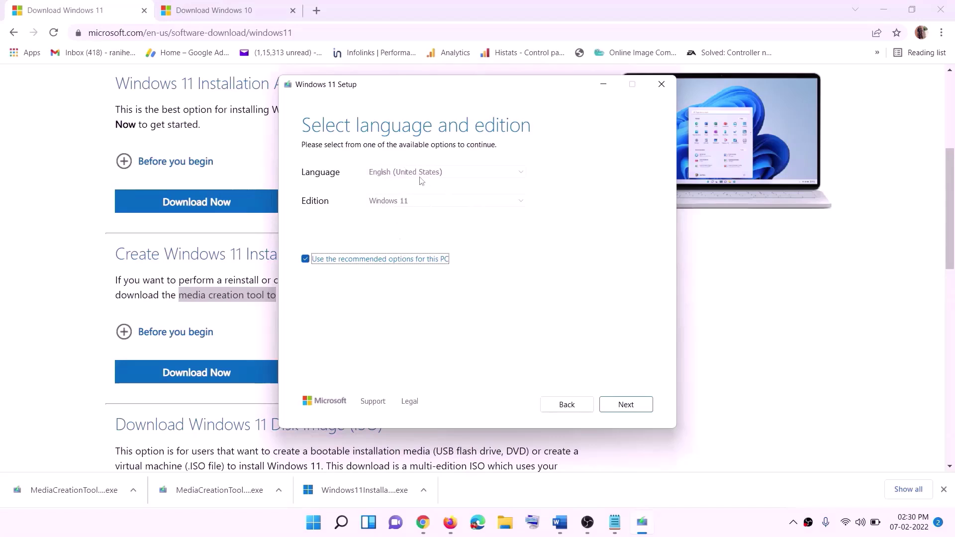
left_click(618, 405)
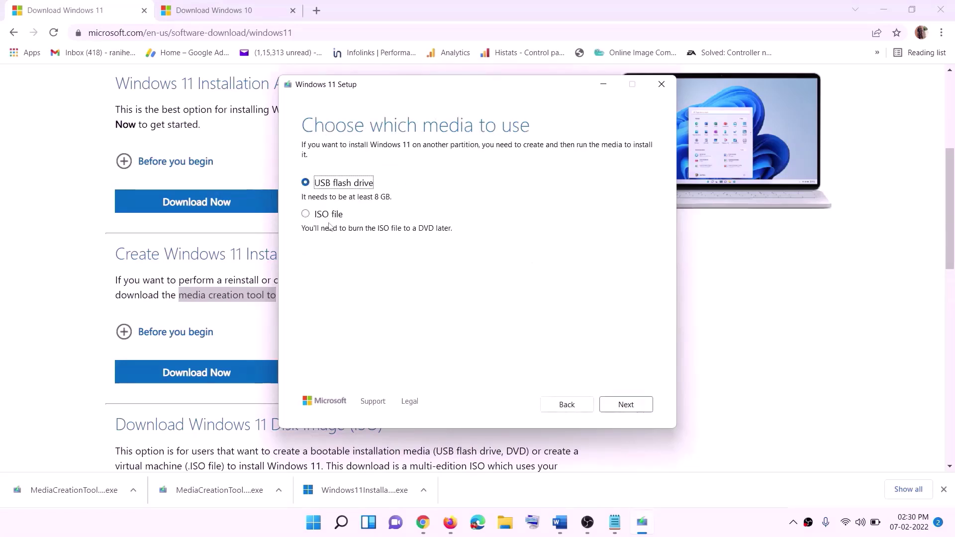
left_click(306, 213)
left_click(631, 404)
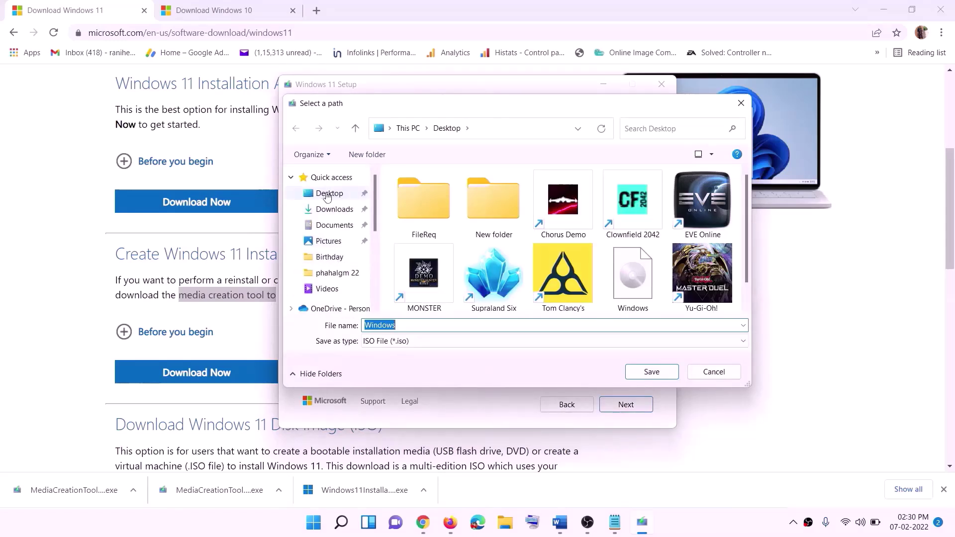
left_click(326, 195)
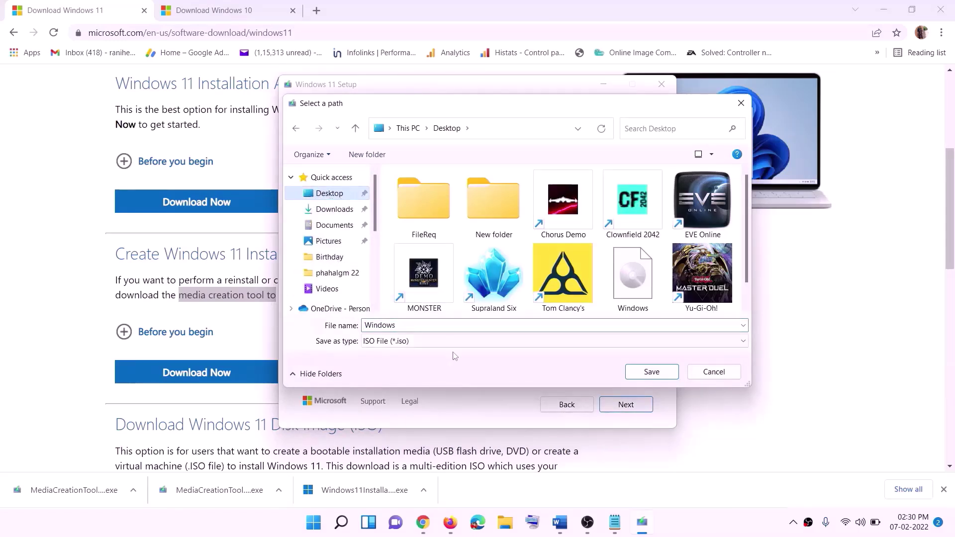
left_click(653, 373)
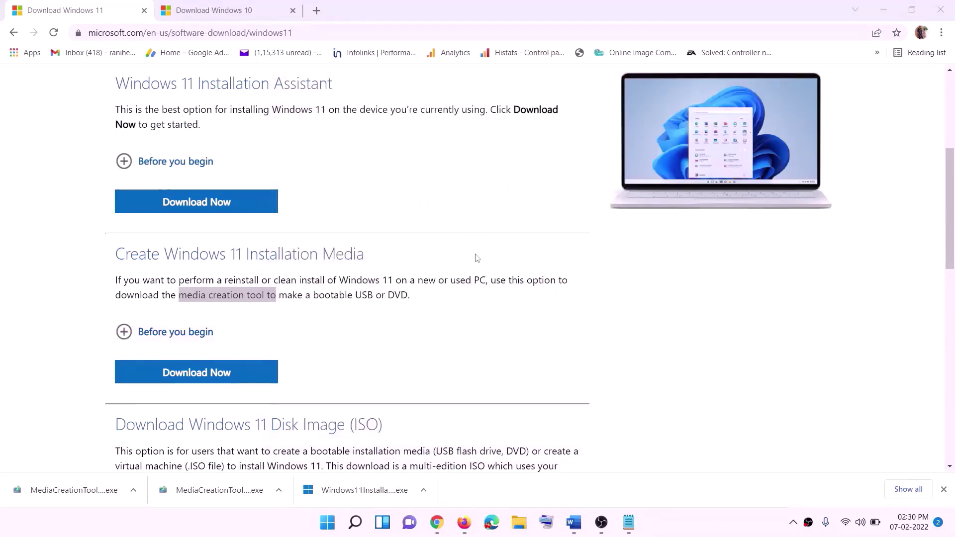
key("super+d")
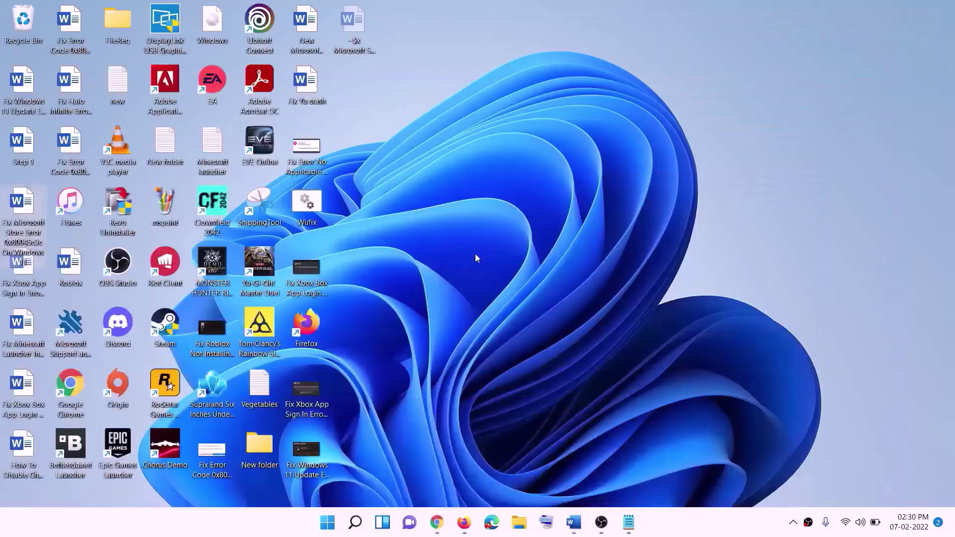
- Mount the Windows ISO as DVD Drive (F:) and run its setup with administrator approval
left_click_drag(230, 30, 378, 296)
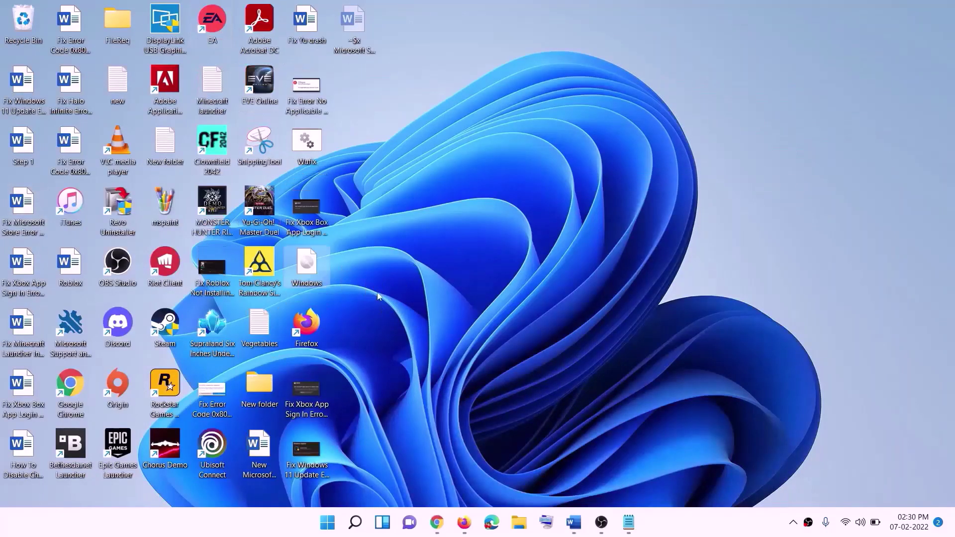
double_click(307, 264)
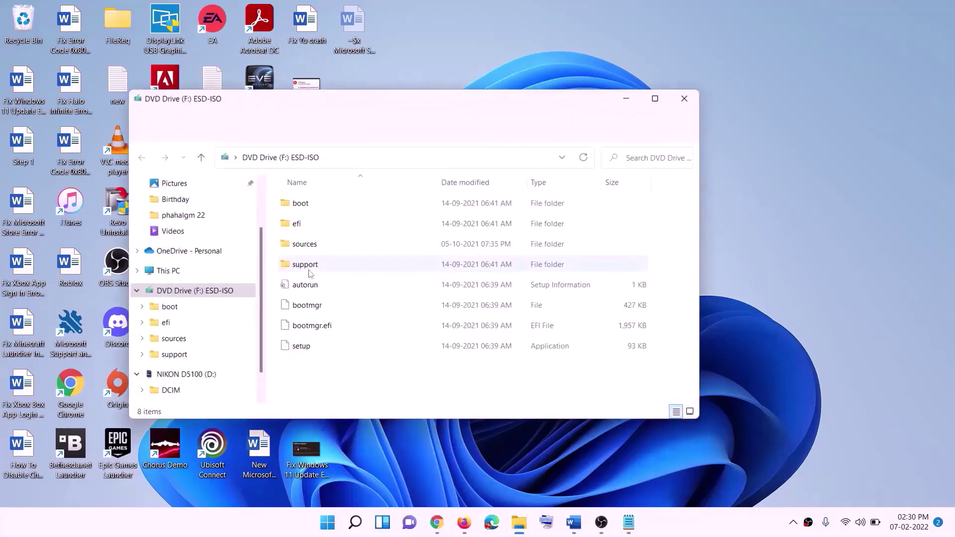
left_click(302, 348)
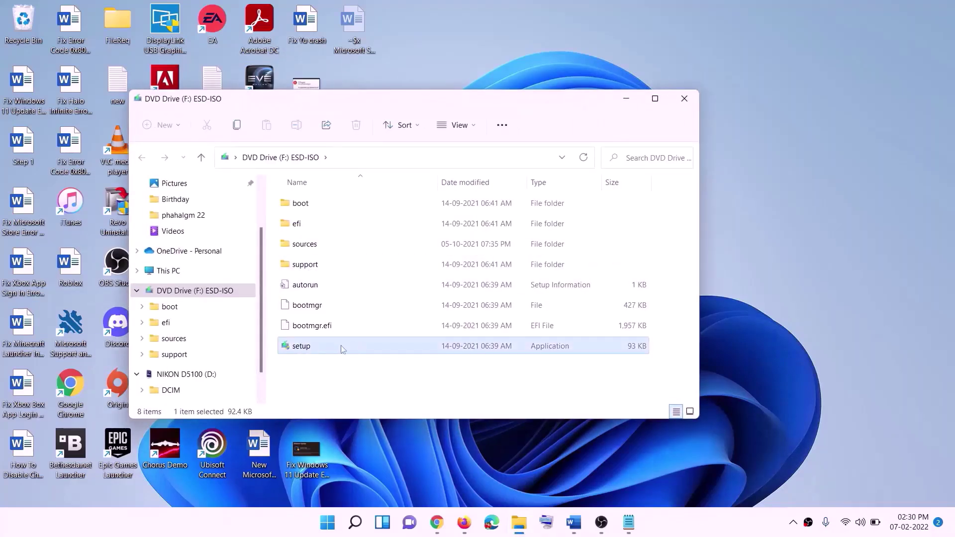
double_click(327, 345)
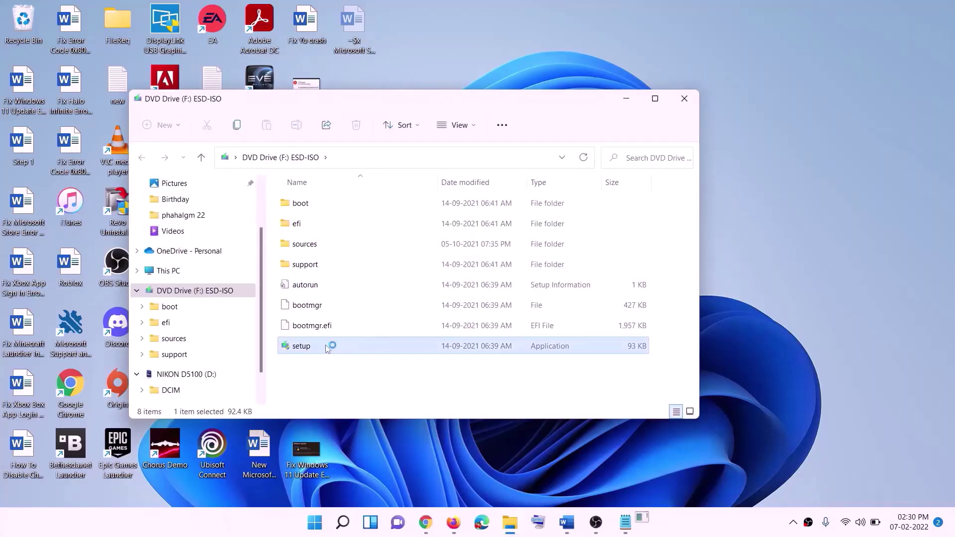
left_click(396, 390)
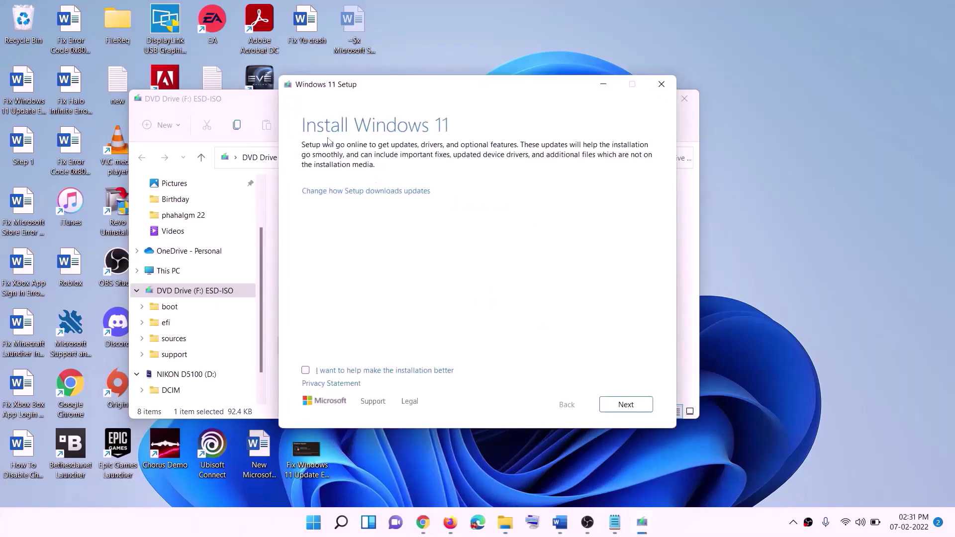
- Continue Windows 11 Setup to fetch updates, then find the guide's Ready to install recap keeping personal files and apps
left_click(627, 405)
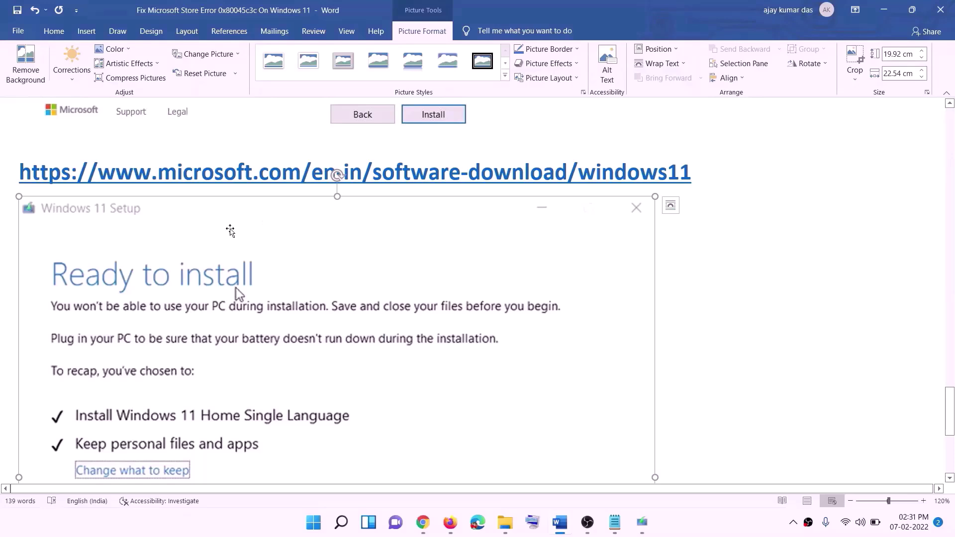
scroll(219, 241, "down", 2)
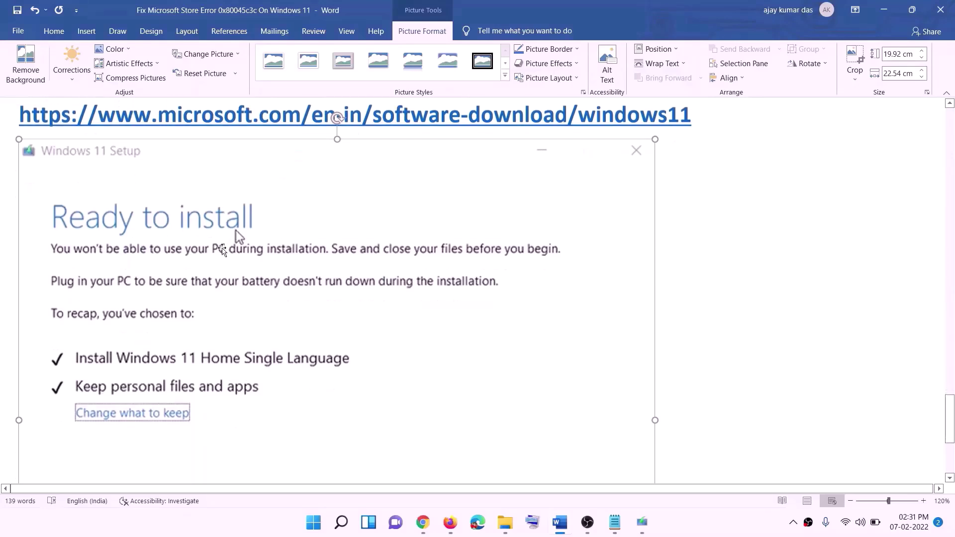
scroll(221, 249, "down", 2)
scroll(209, 288, "down", 1)
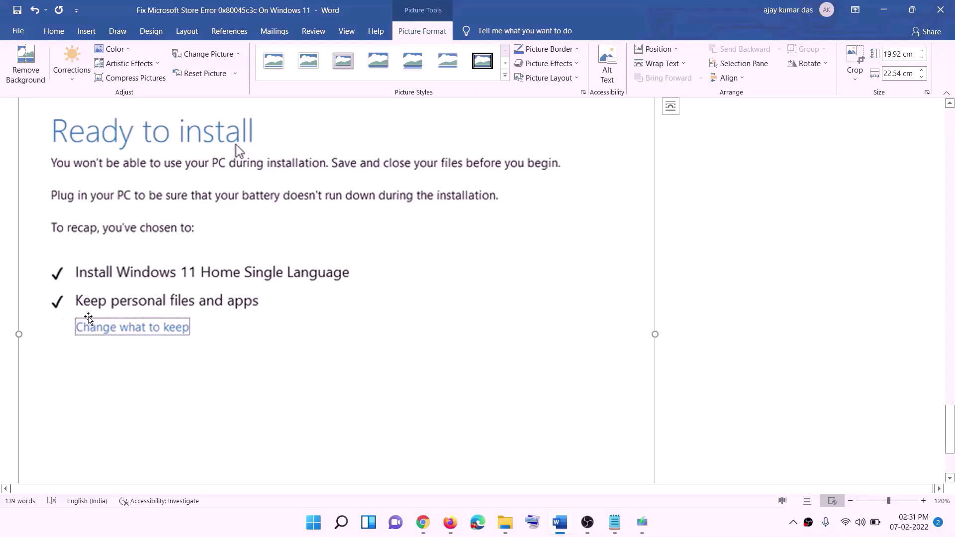
scroll(336, 311, "down", 2)
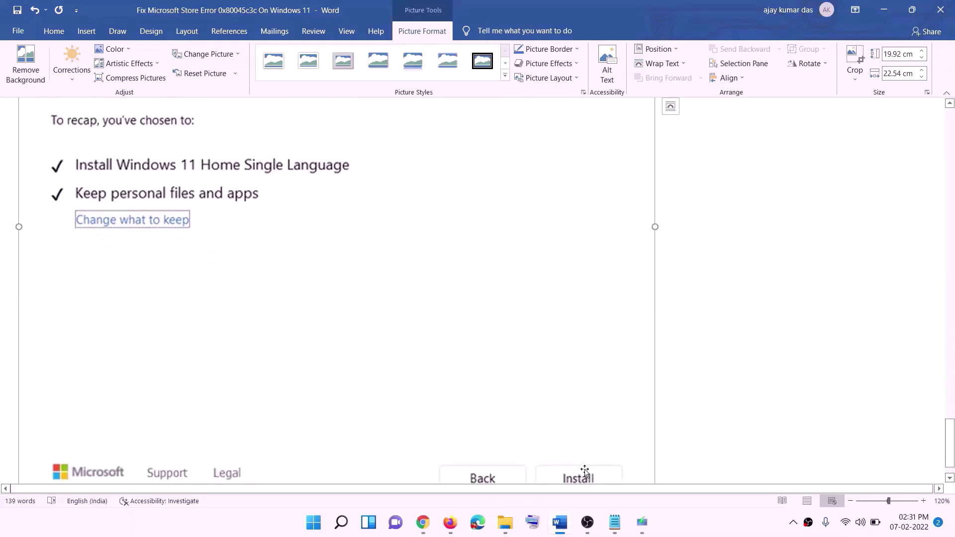
scroll(507, 372, "up", 5)
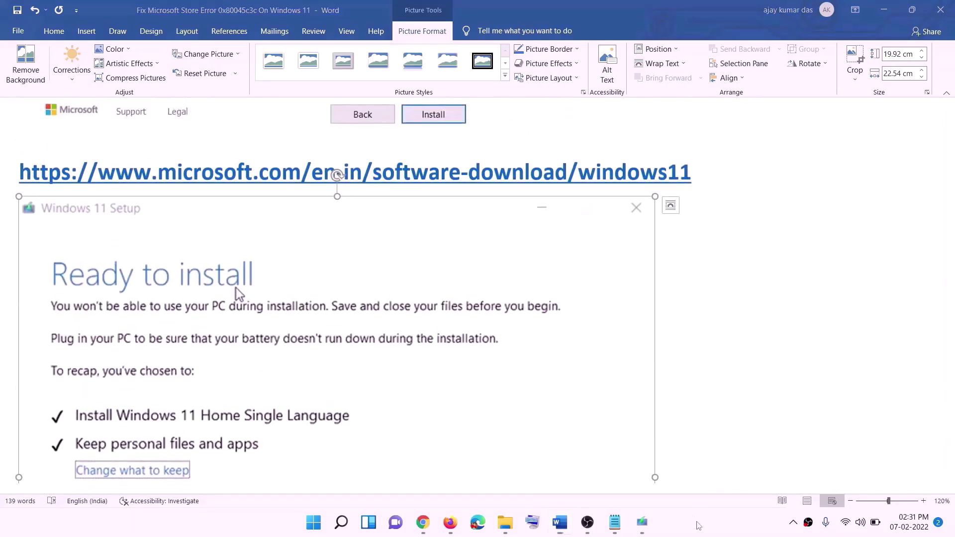